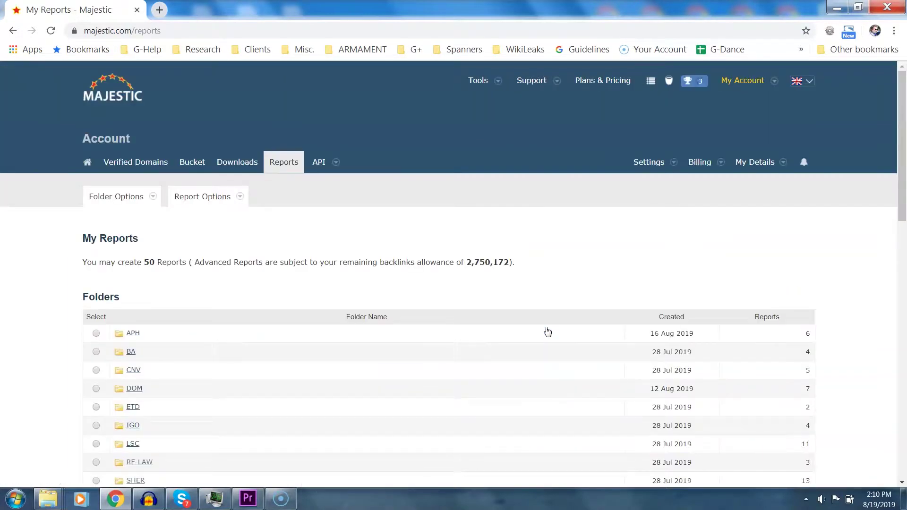
# Create an Advanced report for contactmusic.net at the Domain level, using the Fresh Index
pyautogui.scroll(-9, 547, 332)
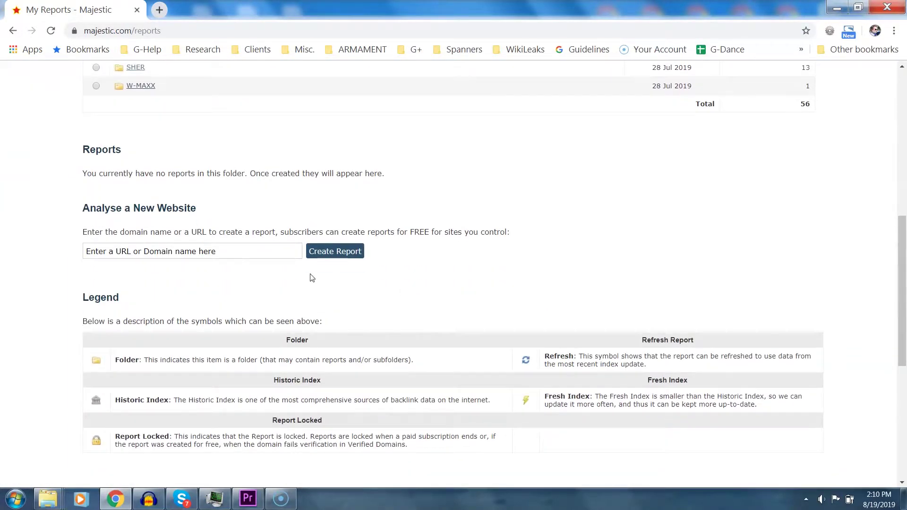
pyautogui.click(241, 252)
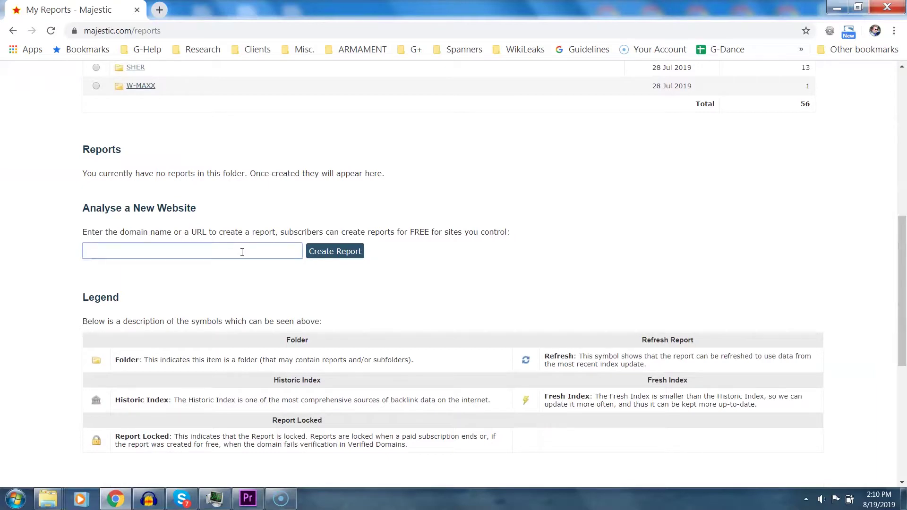
pyautogui.write('contactmusic.net')
pyautogui.click(345, 256)
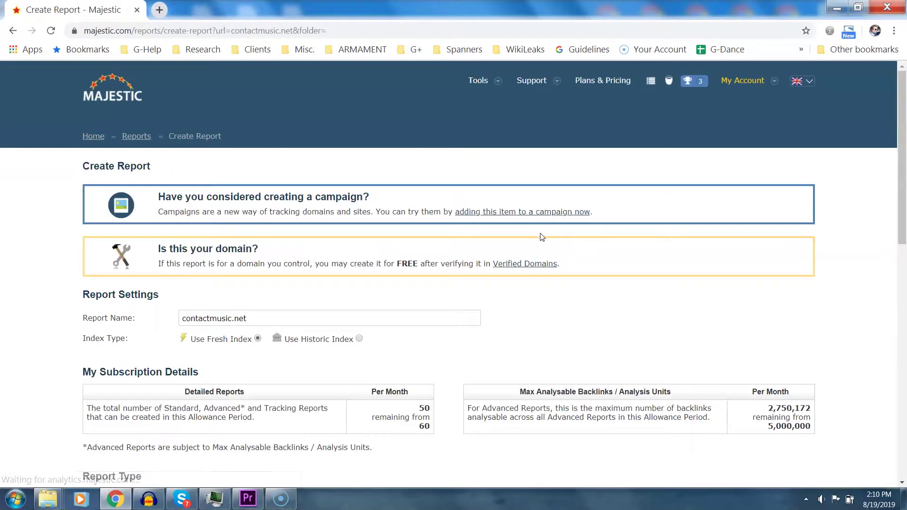
pyautogui.scroll(-7, 542, 237)
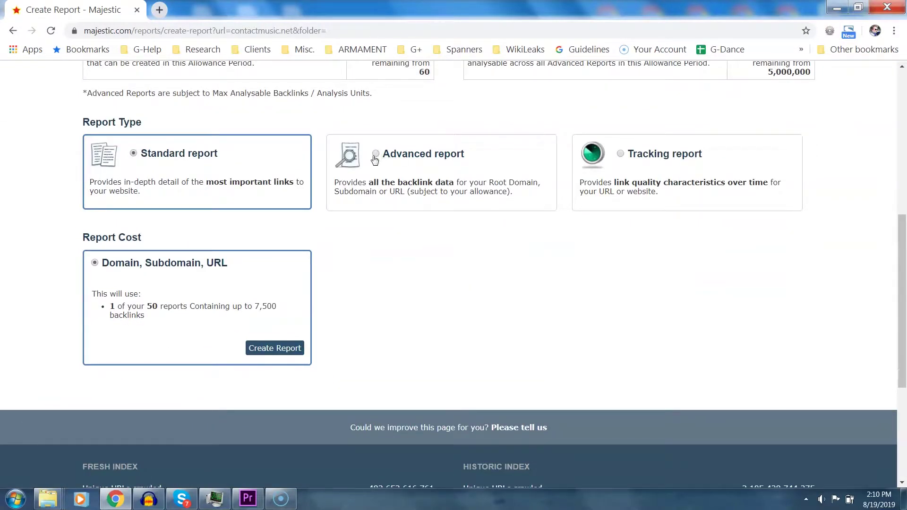
pyautogui.click(376, 155)
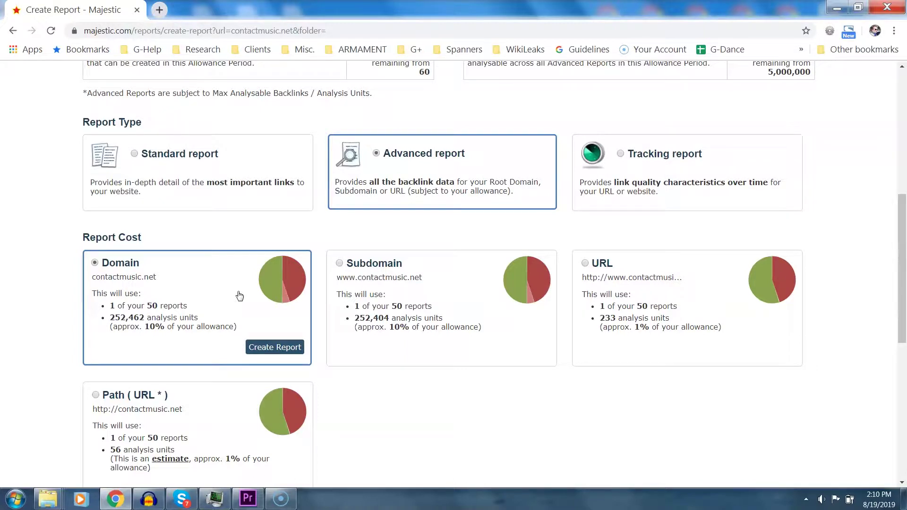
pyautogui.click(276, 349)
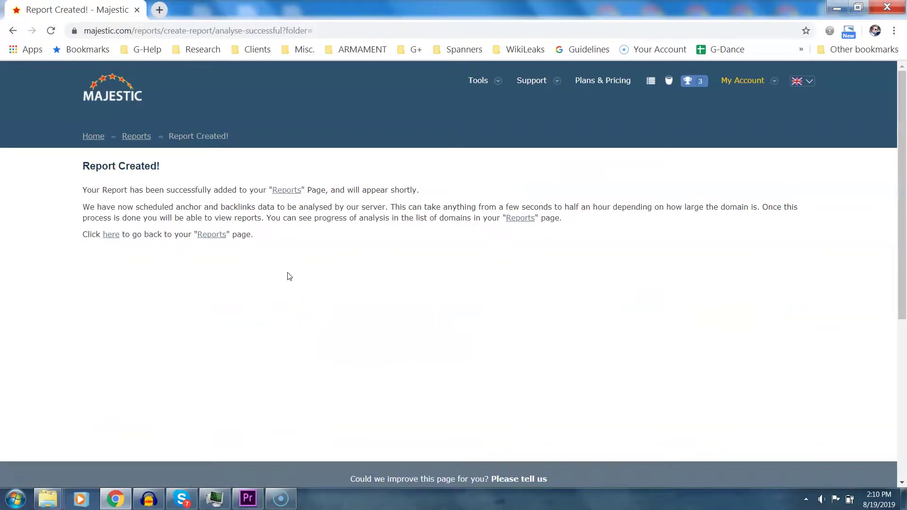
# Return to the reports list and open the contactmusic.net advanced report
pyautogui.click(286, 189)
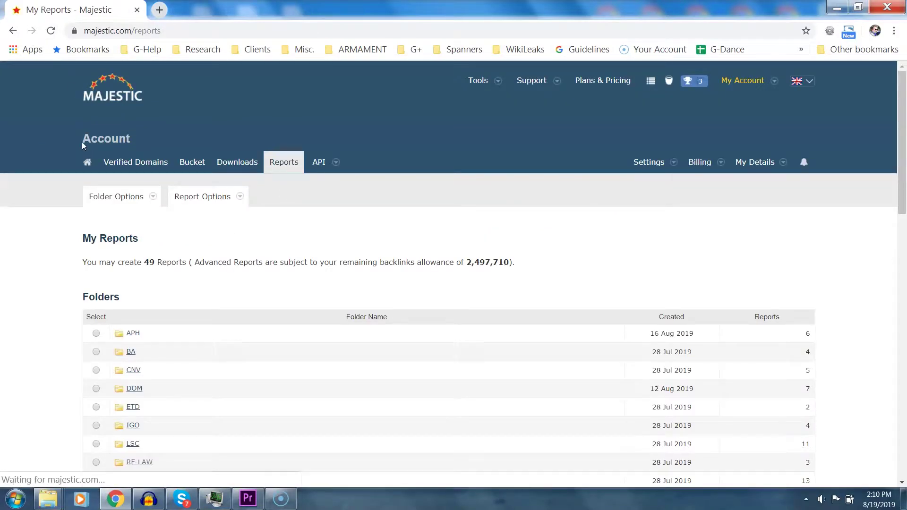
pyautogui.click(116, 197)
pyautogui.scroll(-3, 139, 243)
pyautogui.scroll(-5, 138, 242)
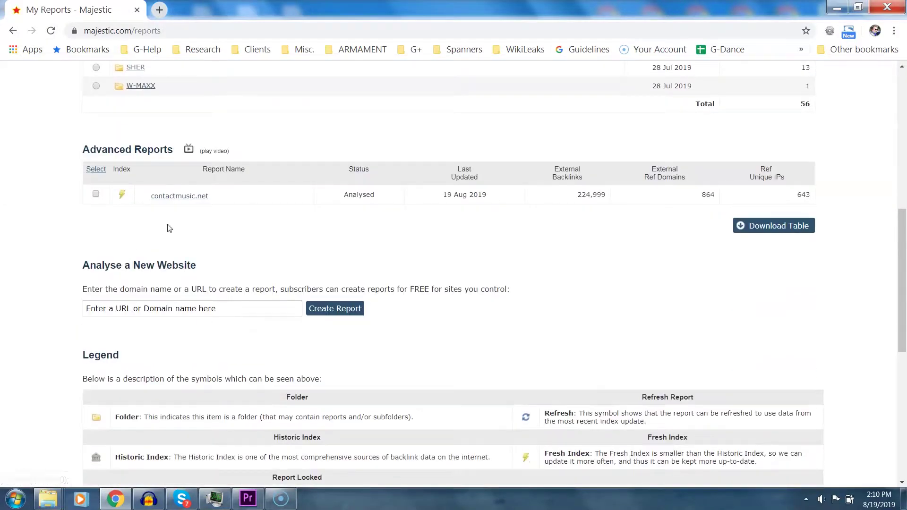
pyautogui.click(190, 197)
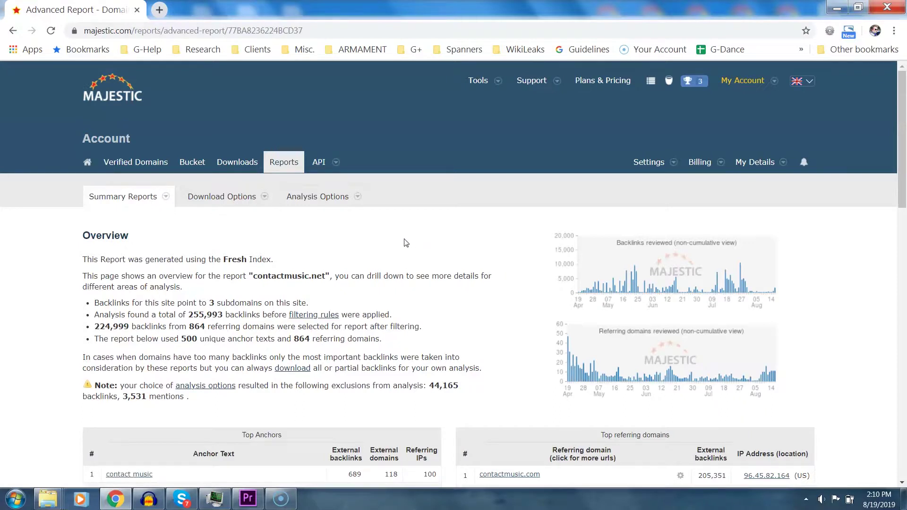
# In the report's flow metrics analysis options, set Maximum Trust Flow to 0 and Minimum Citation Flow to 1, and force a new analysis
pyautogui.click(357, 197)
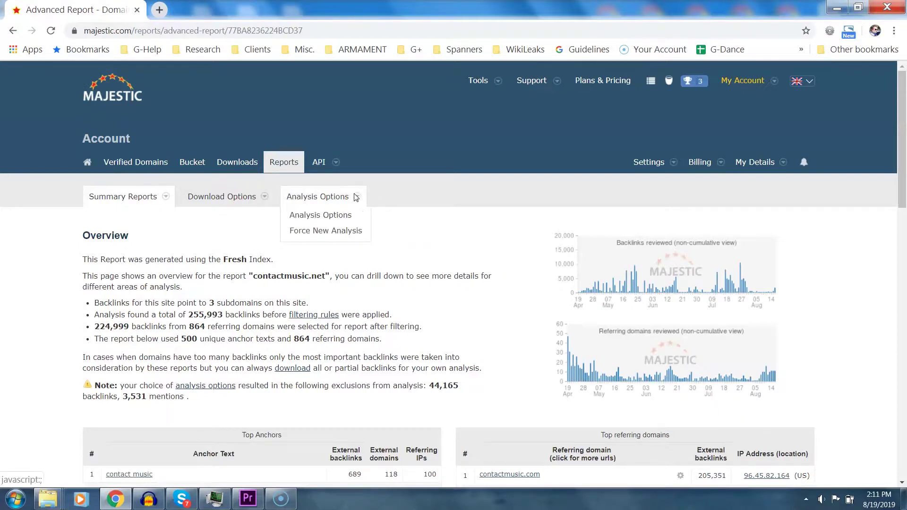
pyautogui.click(319, 218)
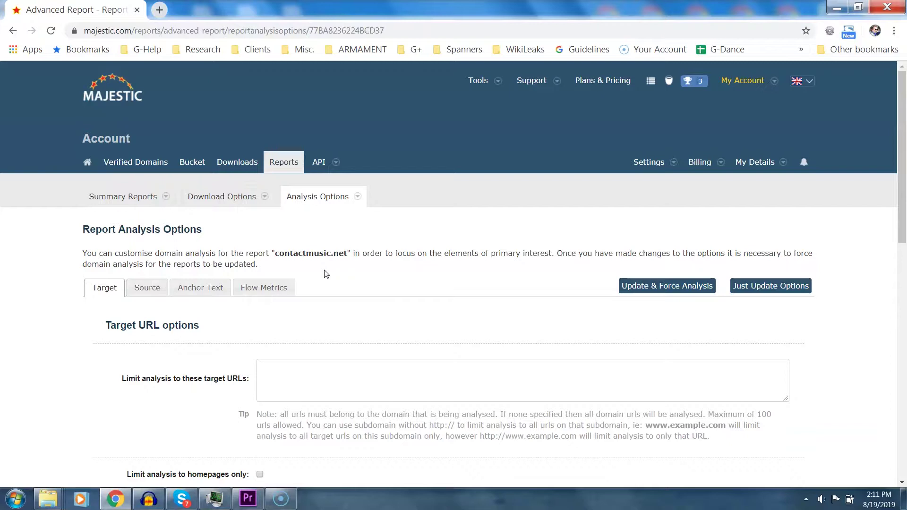
pyautogui.click(270, 293)
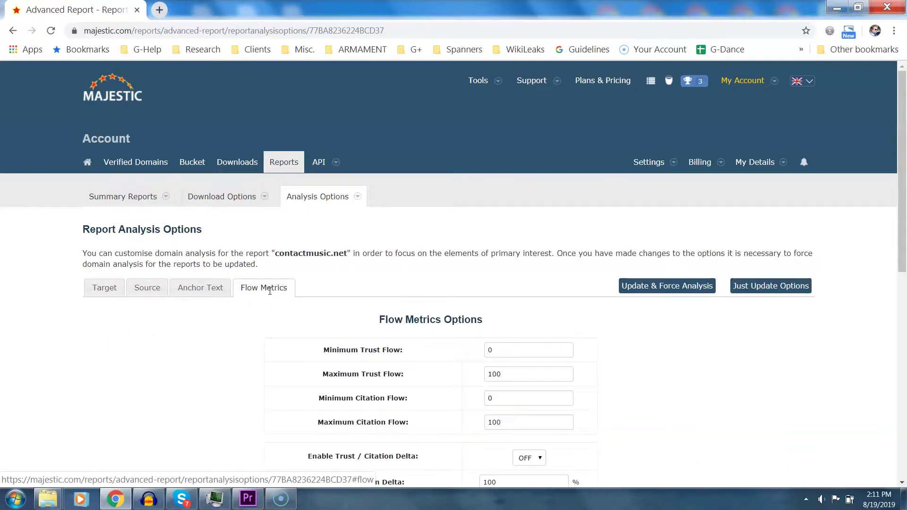
pyautogui.scroll(-3, 513, 289)
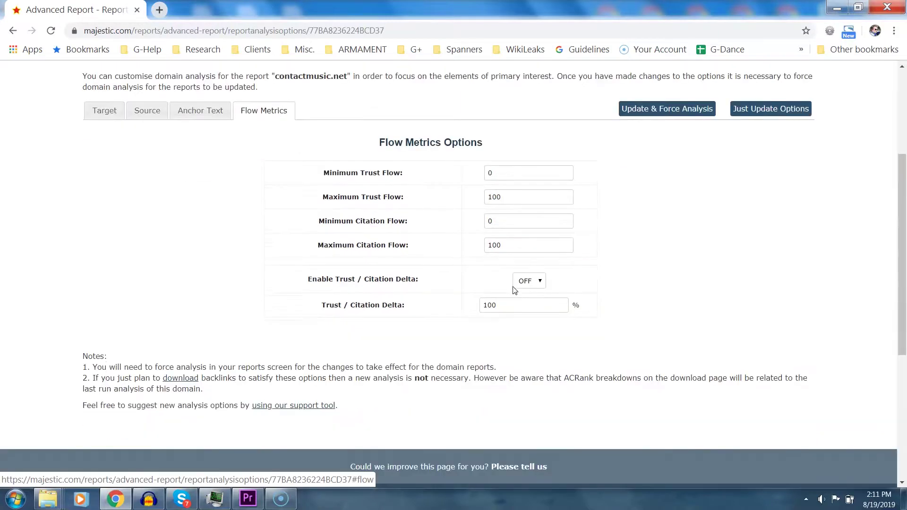
pyautogui.doubleClick(519, 198)
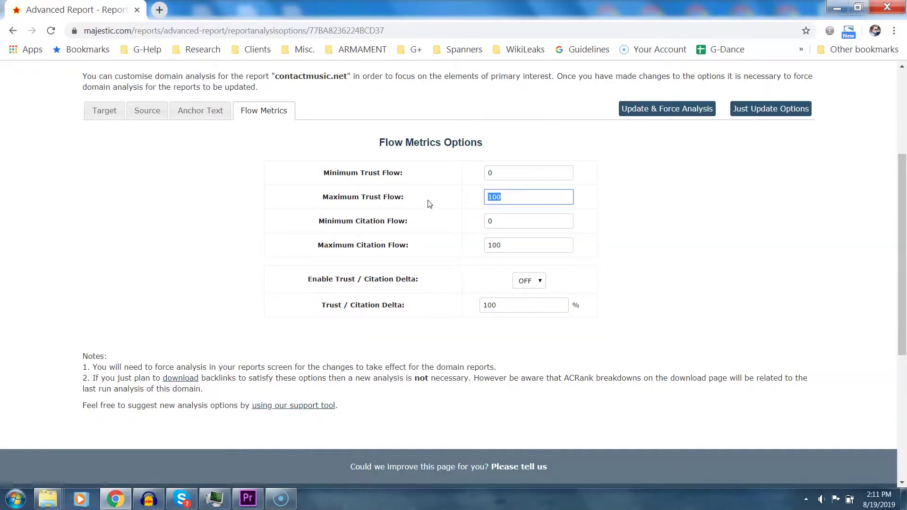
pyautogui.write('0')
pyautogui.doubleClick(507, 223)
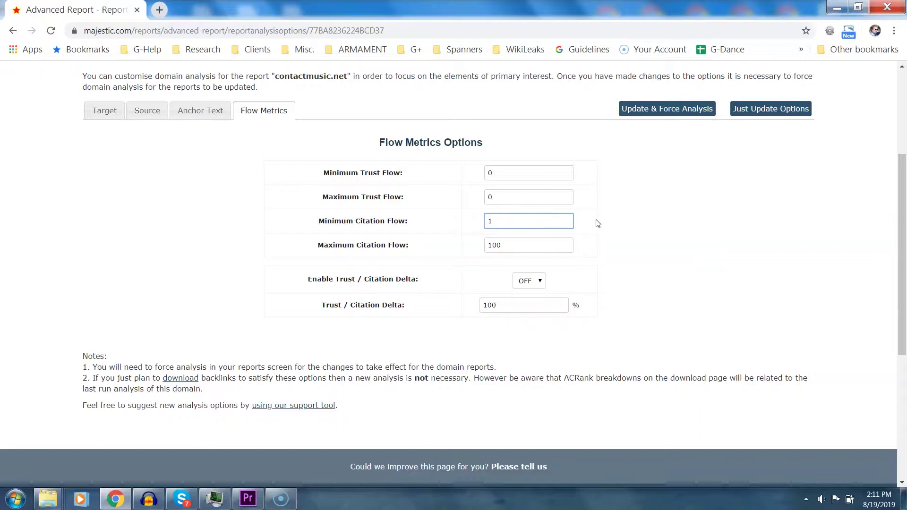
pyautogui.click(662, 112)
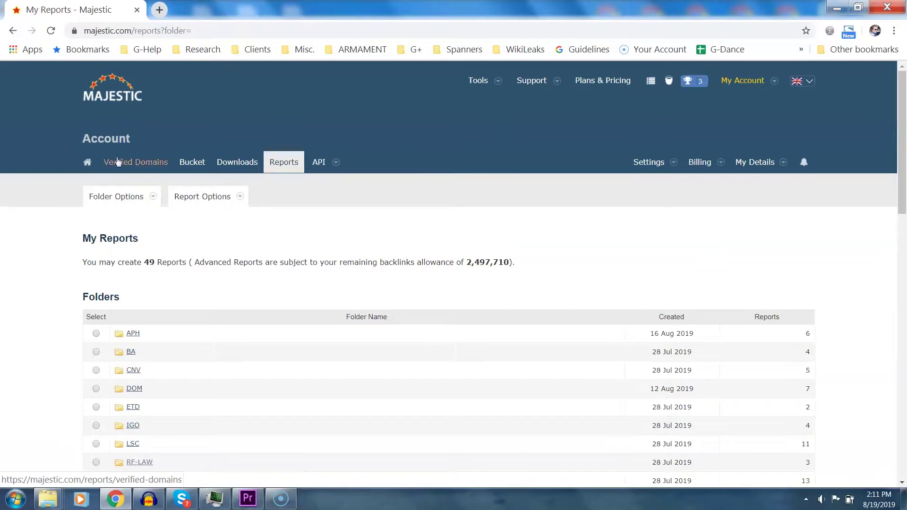
# Reopen the contactmusic.net report, prepare its full backlinks download and retrieve the resulting file
pyautogui.scroll(-7, 114, 190)
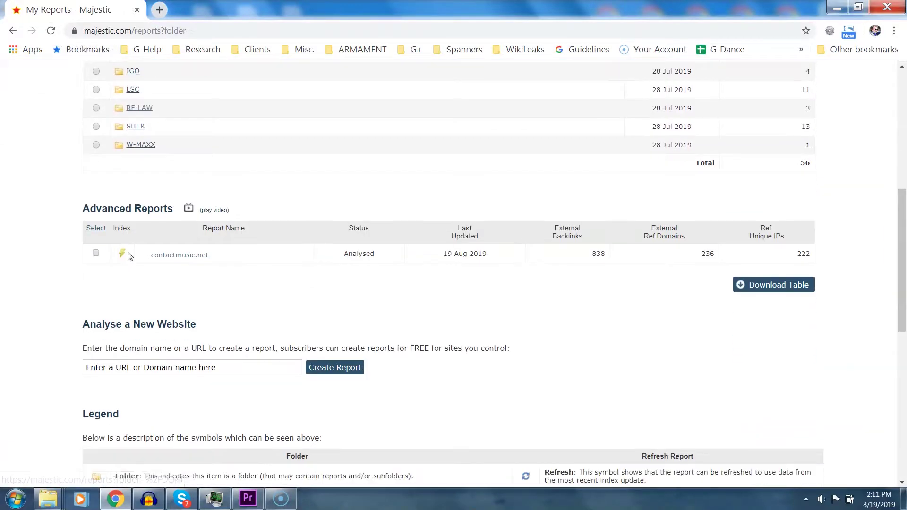
pyautogui.click(200, 256)
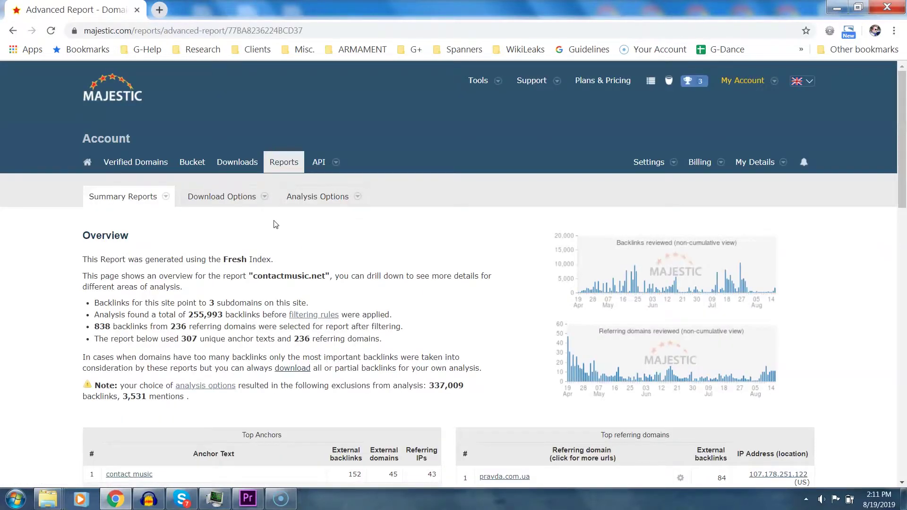
pyautogui.click(261, 199)
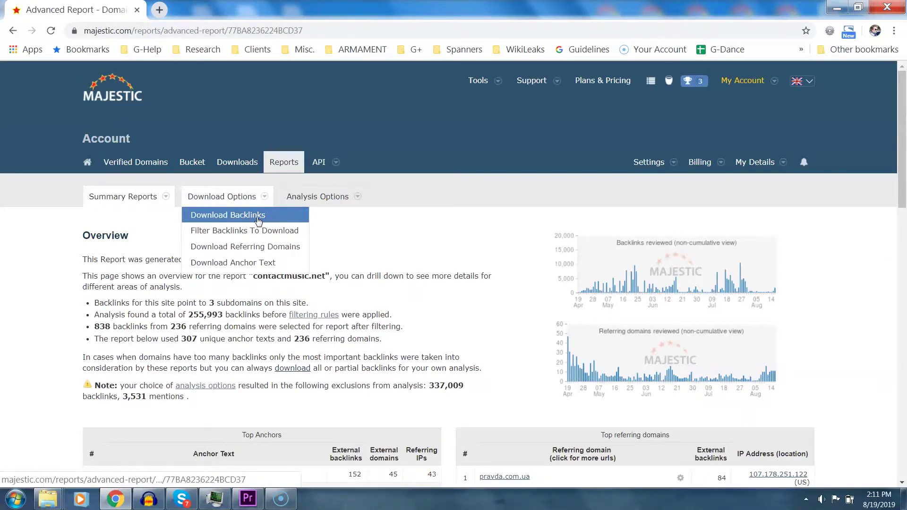
pyautogui.click(257, 215)
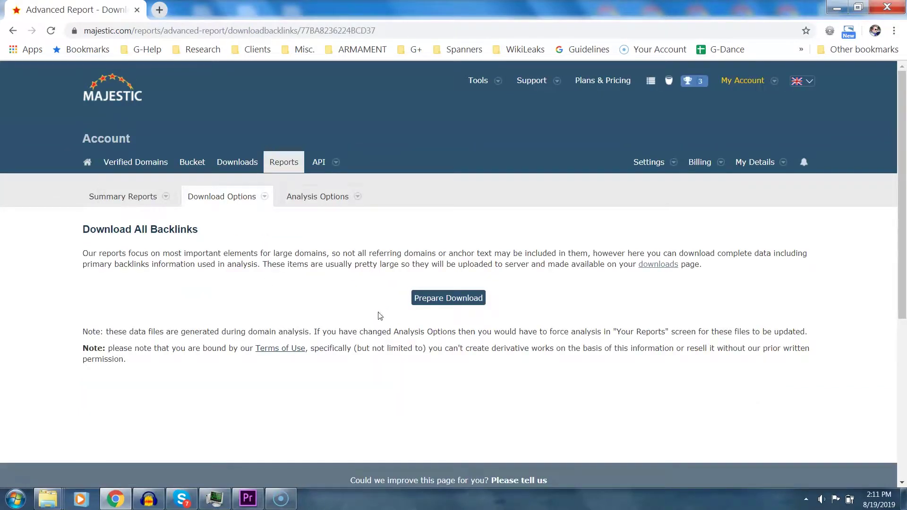
pyautogui.click(458, 298)
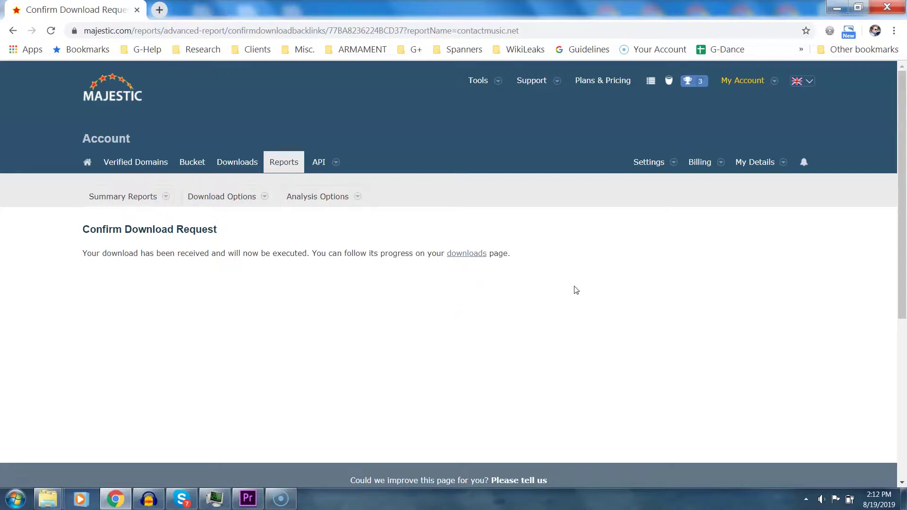
pyautogui.click(476, 255)
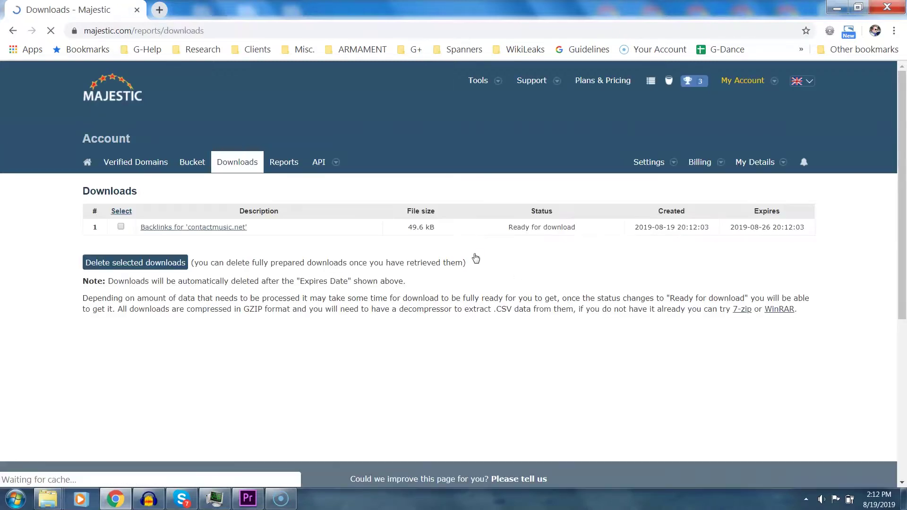
pyautogui.click(215, 228)
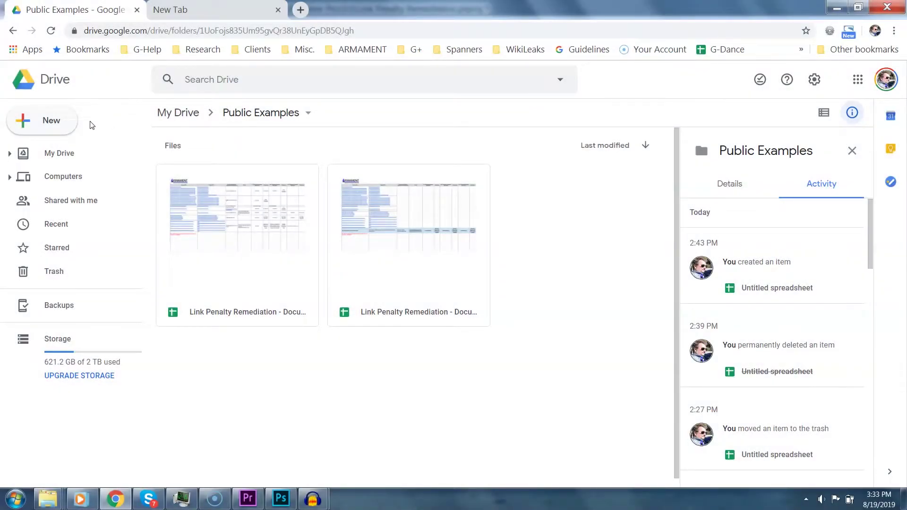
# Create a Google Sheets spreadsheet in Drive's Public Examples folder and import my-majestic-link-report.csv from the computer, replacing the spreadsheet with automatic separator detection
pyautogui.click(50, 122)
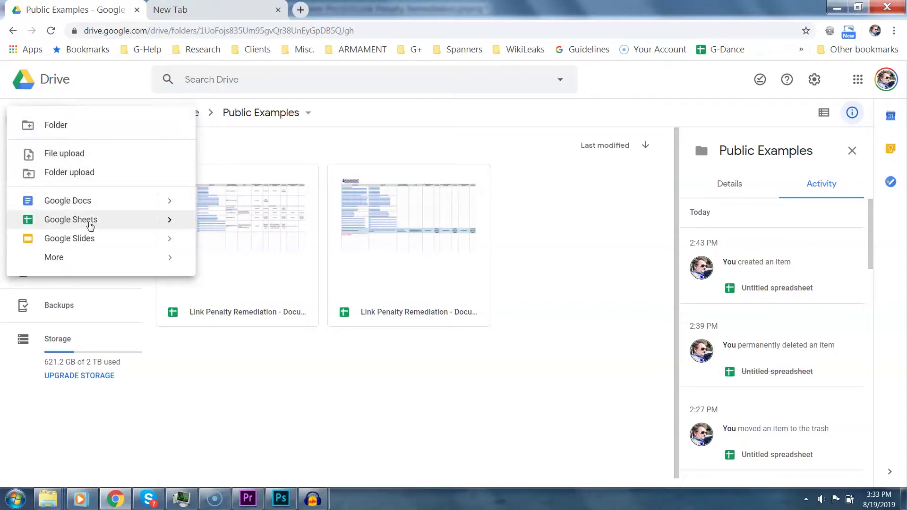
pyautogui.click(88, 222)
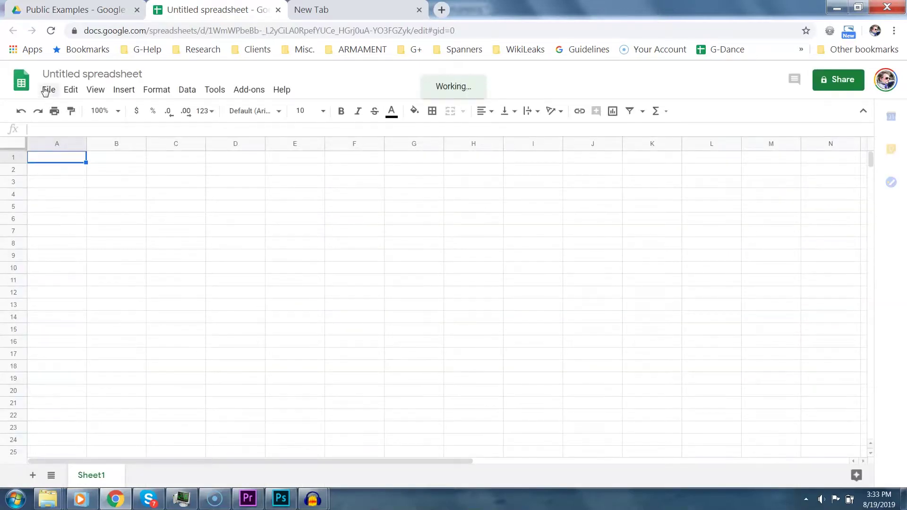
pyautogui.click(46, 90)
pyautogui.click(84, 179)
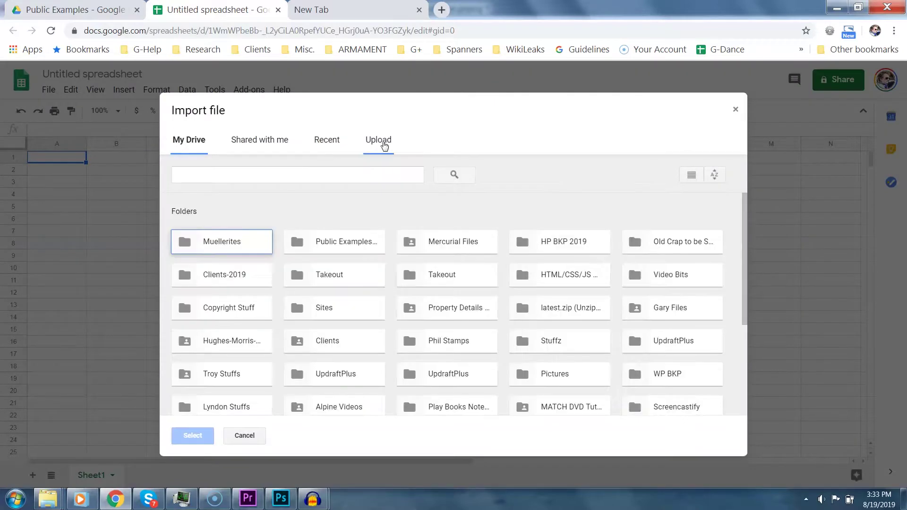
pyautogui.click(383, 141)
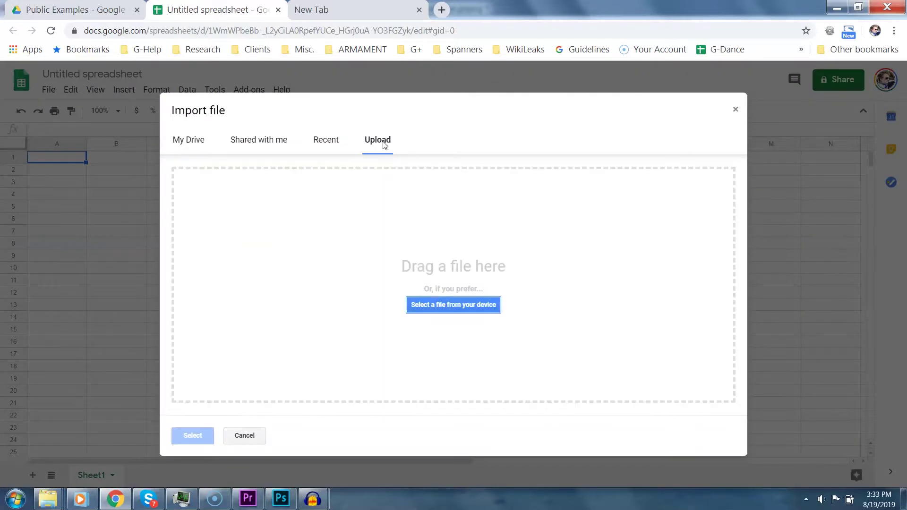
pyautogui.click(443, 304)
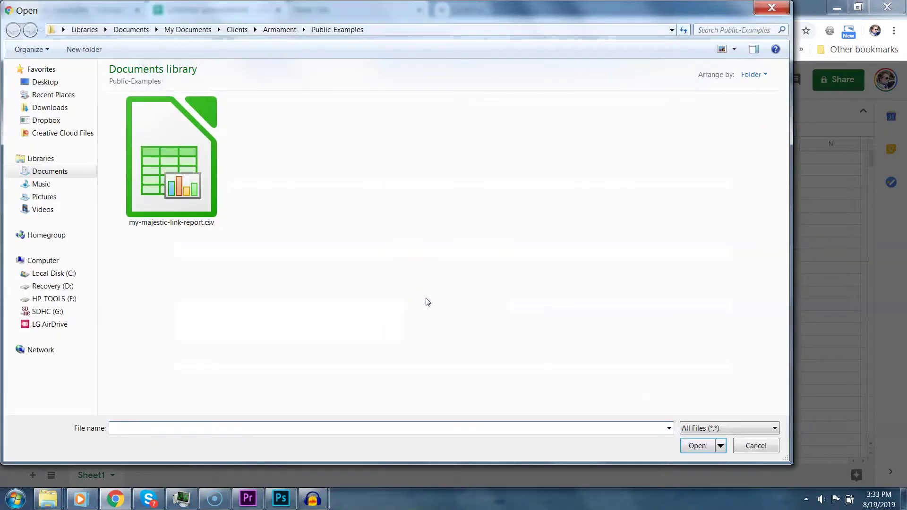
pyautogui.doubleClick(166, 154)
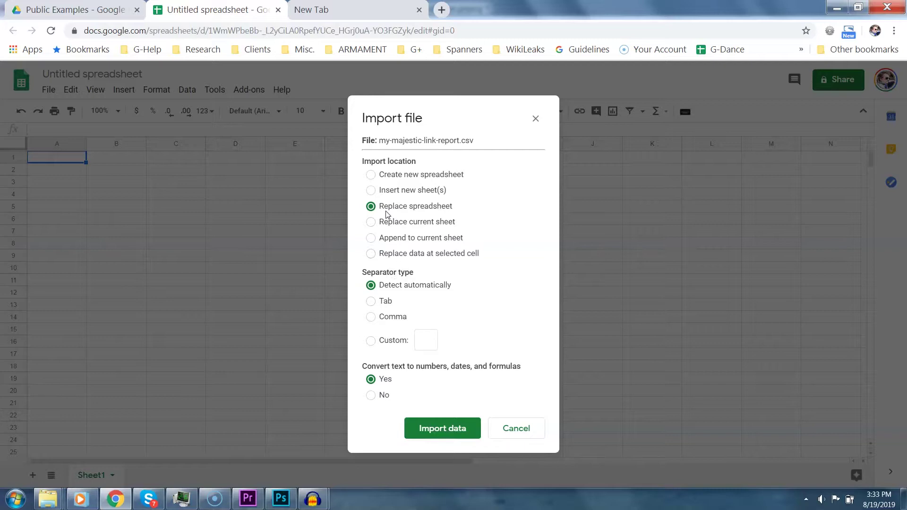
pyautogui.click(444, 428)
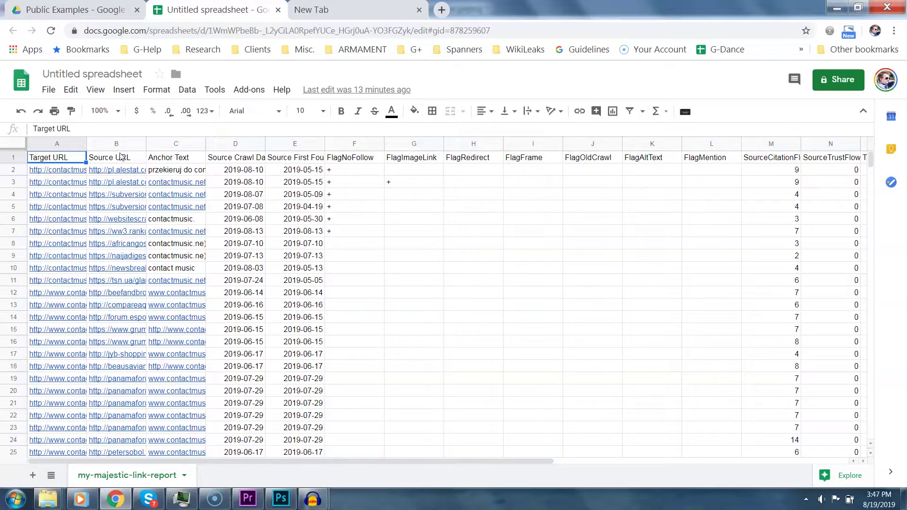
# Move the Source URL column ahead of Target URL and widen both columns so their links are easier to read
pyautogui.click(118, 143)
pyautogui.moveTo(119, 145); pyautogui.dragTo(77, 150)
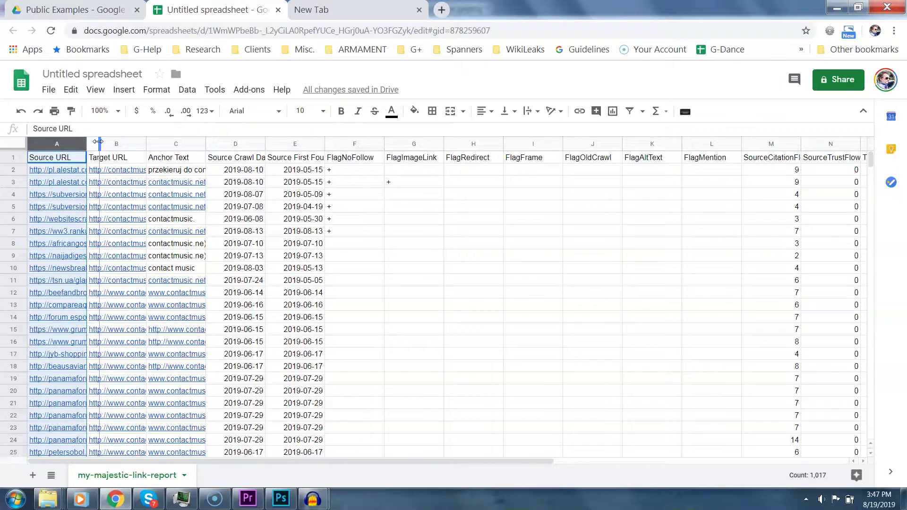
pyautogui.moveTo(205, 135); pyautogui.dragTo(207, 137)
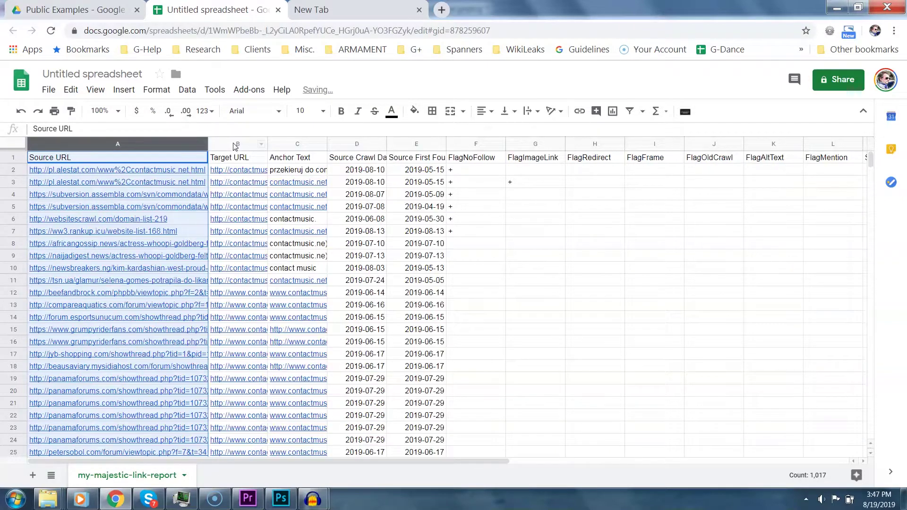
pyautogui.moveTo(267, 140); pyautogui.dragTo(386, 140)
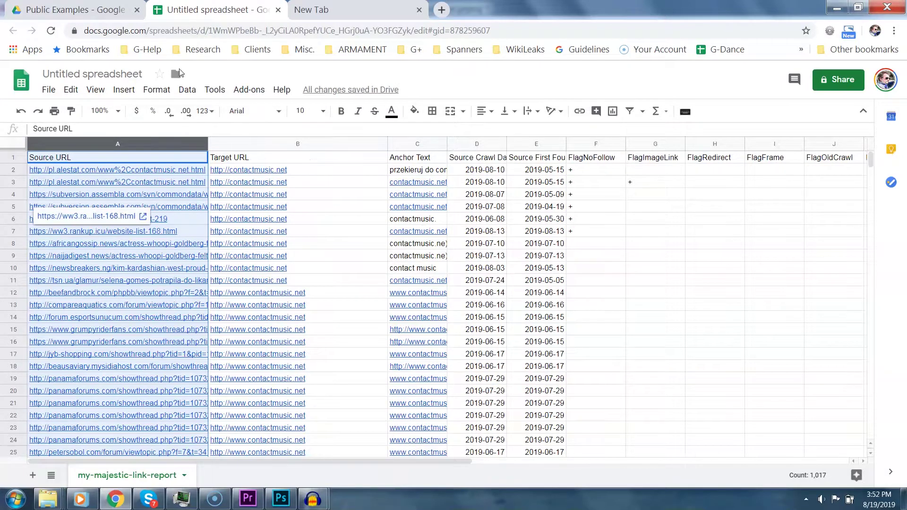
# Freeze the header row of the imported link report
pyautogui.click(96, 89)
pyautogui.moveTo(118, 117)
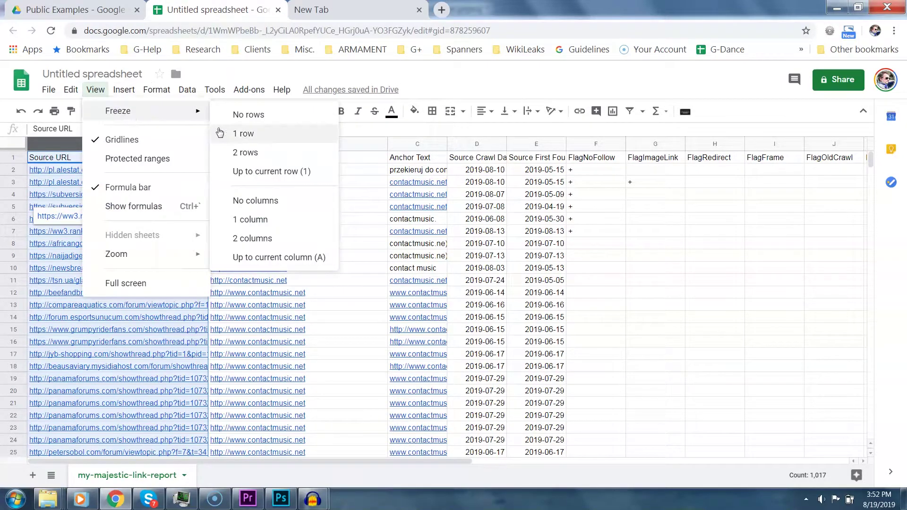
pyautogui.click(242, 134)
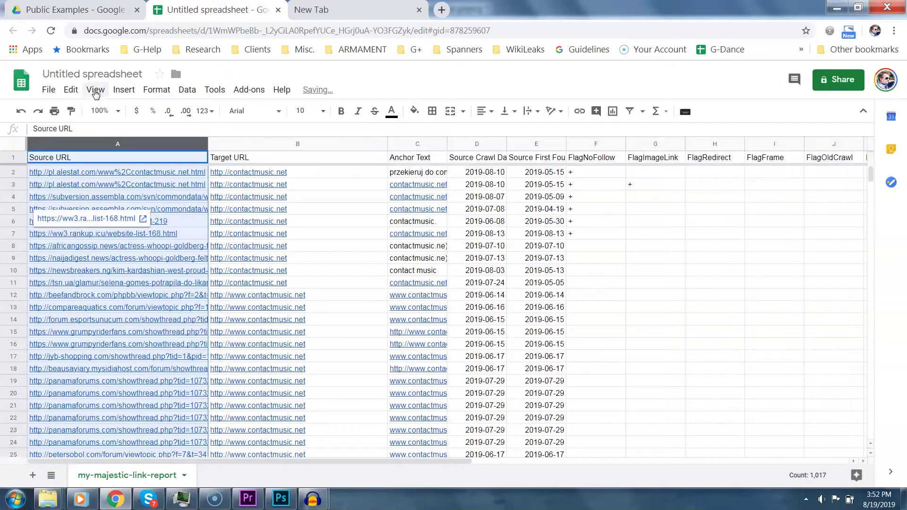
# Freeze the Source URL column so it stays in place alongside the frozen header row
pyautogui.click(95, 89)
pyautogui.moveTo(118, 111)
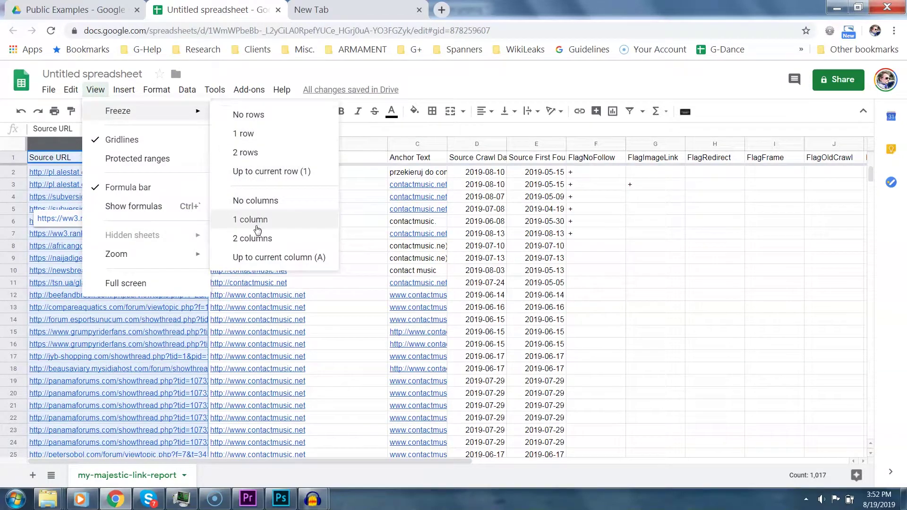
pyautogui.click(257, 221)
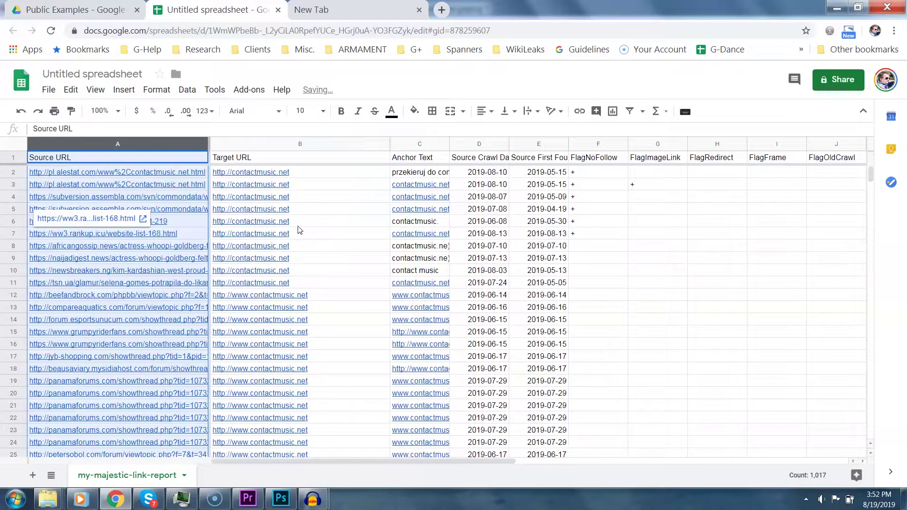
pyautogui.scroll(-5, 298, 229)
pyautogui.scroll(5, 297, 229)
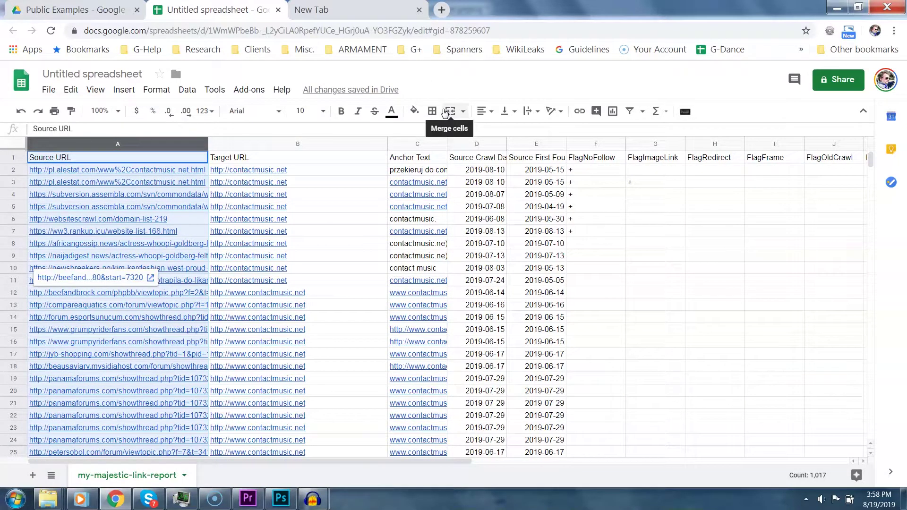
# Delete the Source Crawl Date and Source First Found Date columns from the link report
pyautogui.click(475, 144)
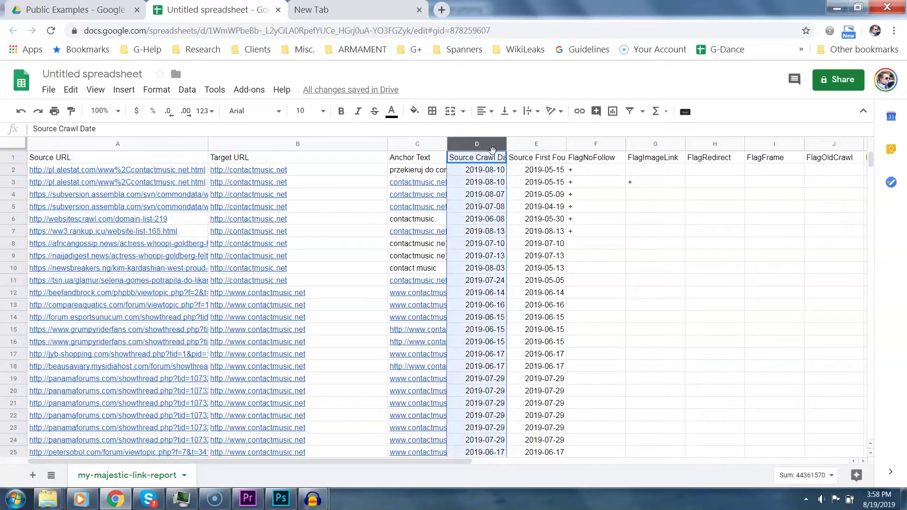
pyautogui.keyDown('ctrl'); pyautogui.click(526, 143); pyautogui.keyUp('ctrl')
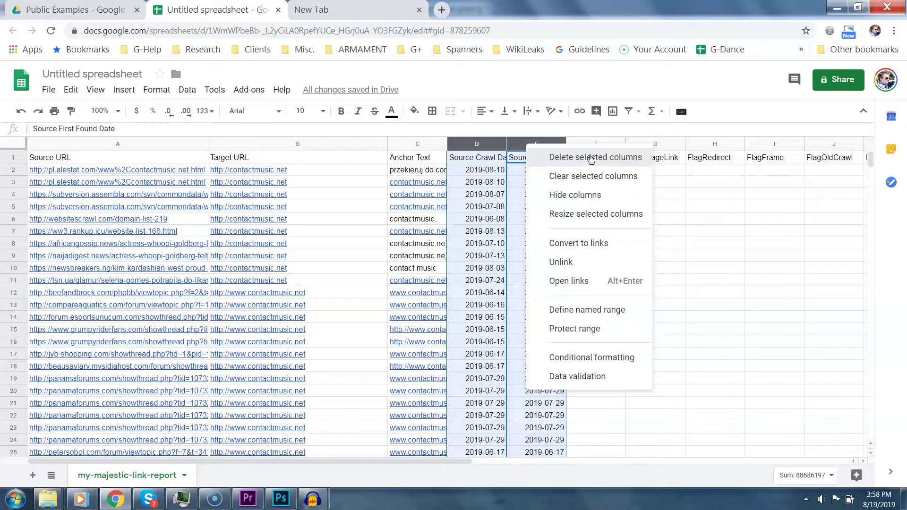
pyautogui.click(591, 157)
pyautogui.click(586, 174)
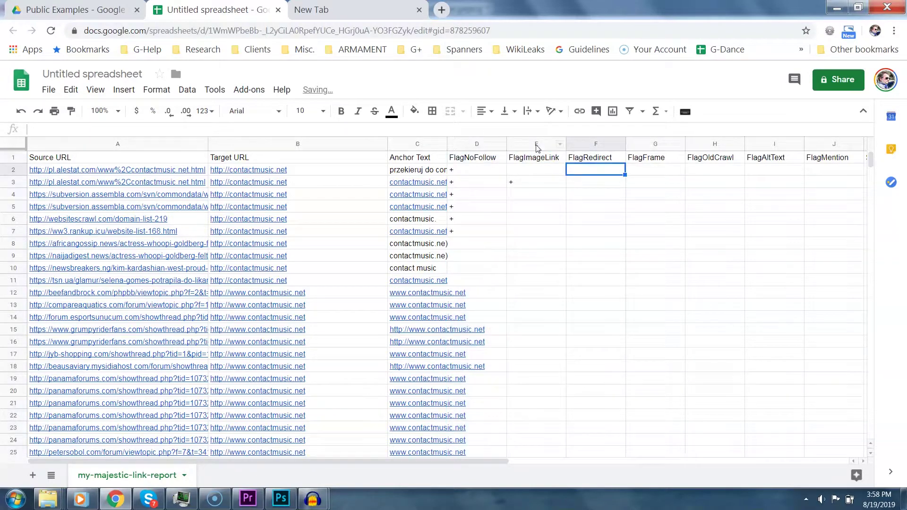
# Delete the FlagImageLink, FlagRedirect, FlagFrame, FlagOldCrawl, FlagAltText and FlagMention columns from the link report
pyautogui.click(532, 143)
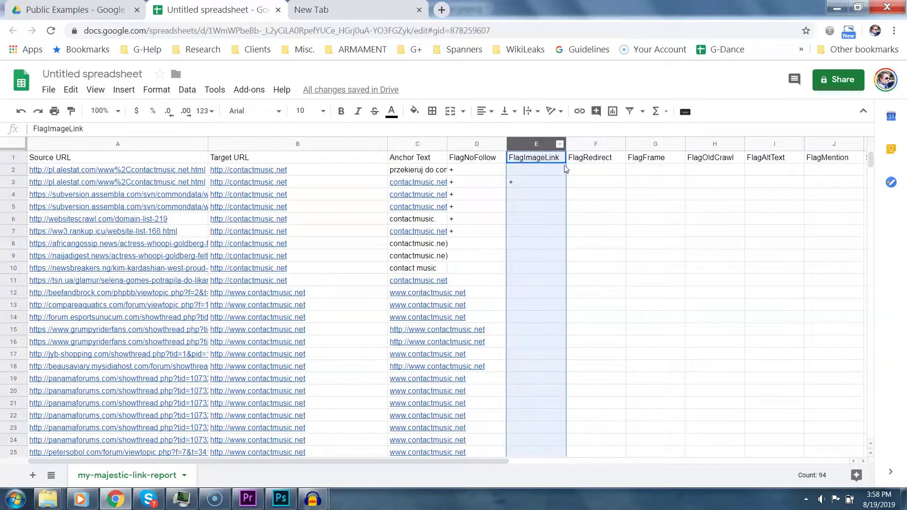
pyautogui.keyDown('ctrl'); pyautogui.click(590, 143); pyautogui.keyUp('ctrl')
pyautogui.keyDown('ctrl'); pyautogui.click(640, 143); pyautogui.keyUp('ctrl')
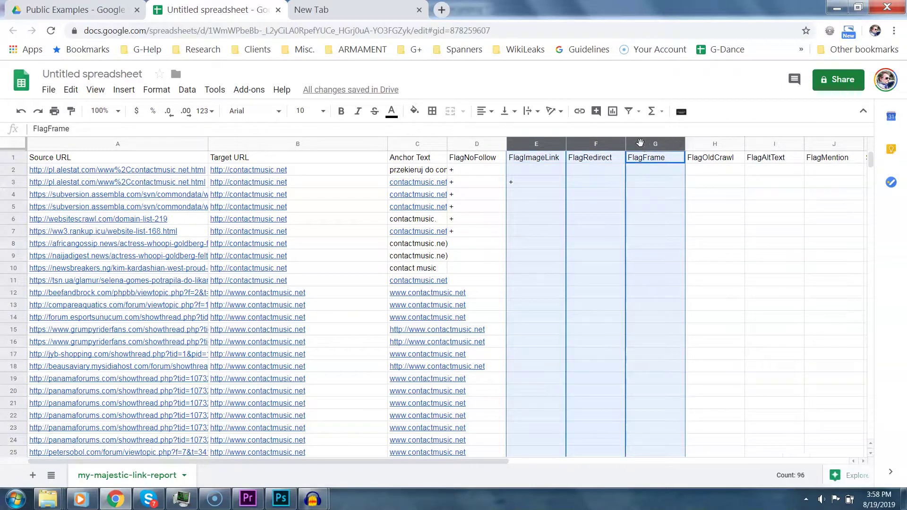
pyautogui.keyDown('ctrl'); pyautogui.click(703, 145); pyautogui.keyUp('ctrl')
pyautogui.keyDown('ctrl'); pyautogui.click(767, 142); pyautogui.keyUp('ctrl')
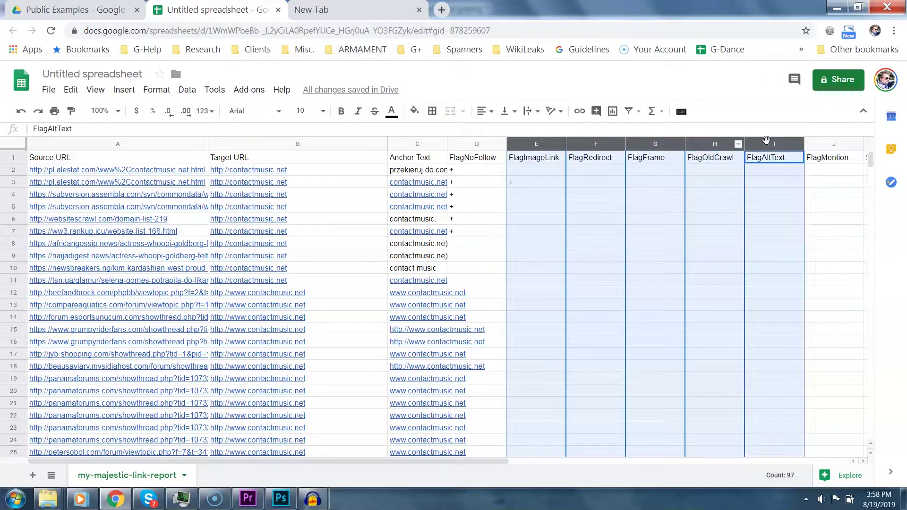
pyautogui.keyDown('ctrl'); pyautogui.click(829, 144); pyautogui.keyUp('ctrl')
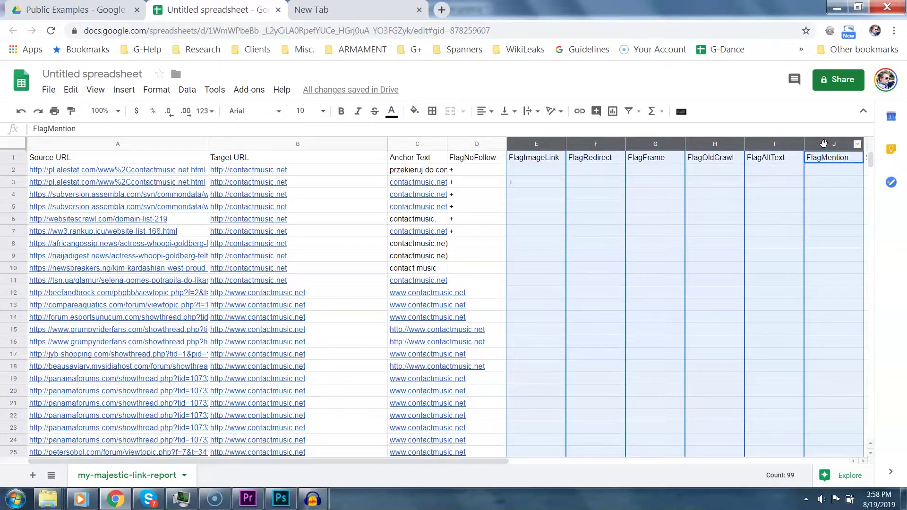
pyautogui.rightClick(822, 143)
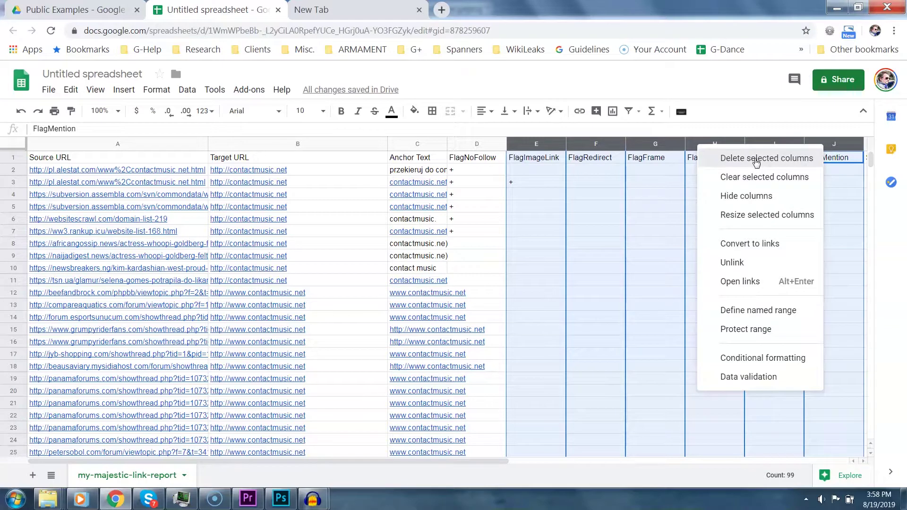
pyautogui.click(756, 161)
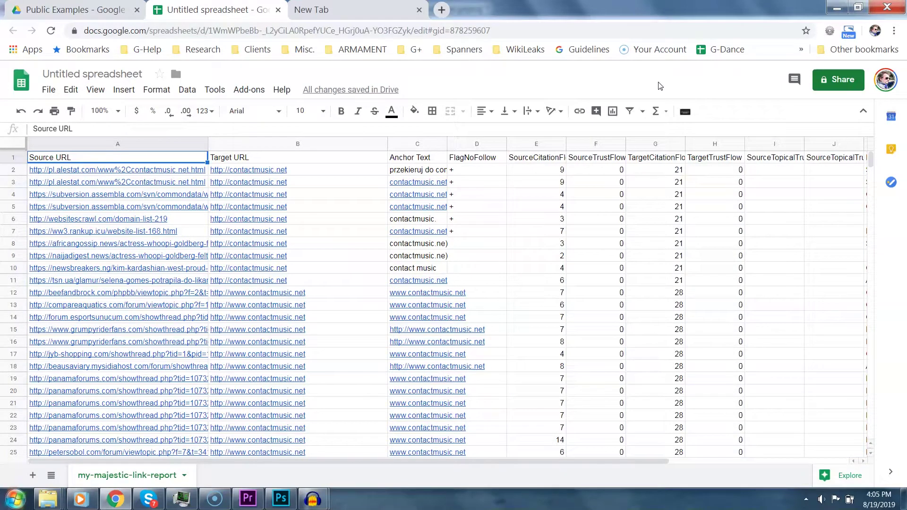
# Delete the SourceTopicalTrustFlow_Topic_0 and SourceTopicalTrustFlow_Value_0 columns
pyautogui.click(765, 143)
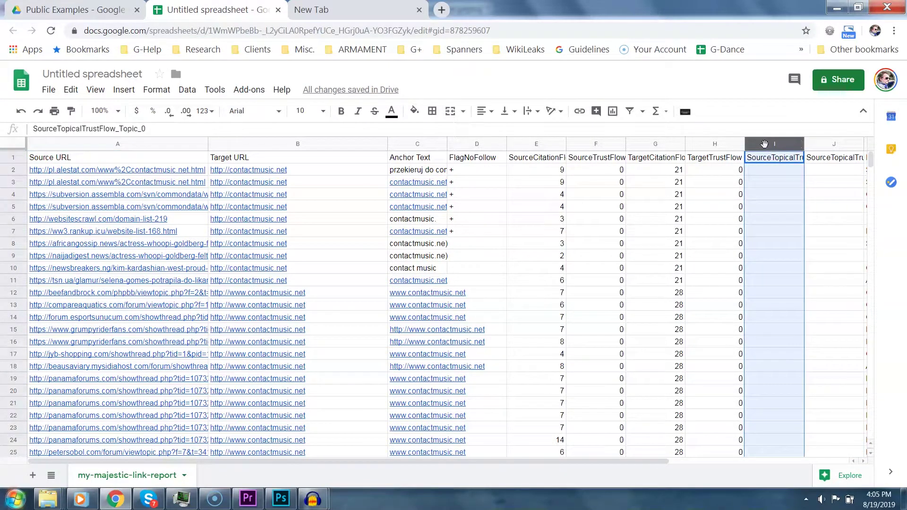
pyautogui.keyDown('ctrl'); pyautogui.click(820, 144); pyautogui.keyUp('ctrl')
pyautogui.rightClick(820, 143)
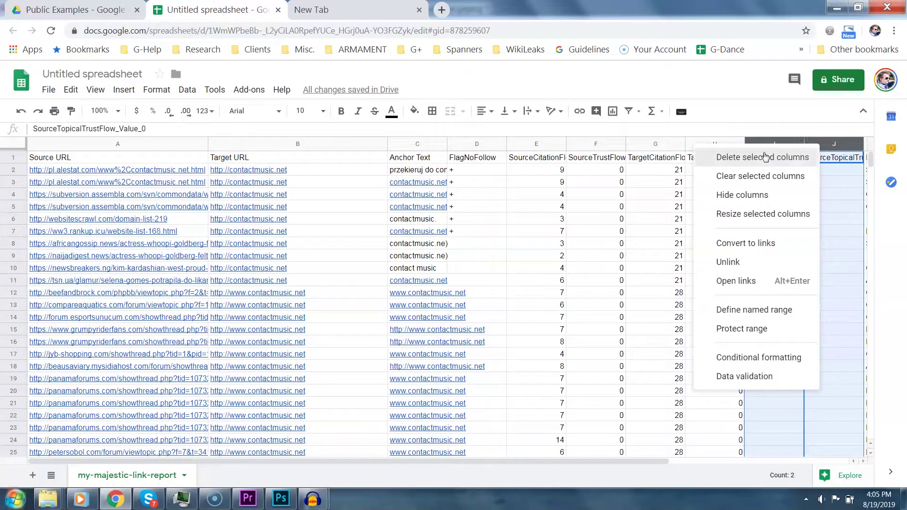
pyautogui.click(766, 157)
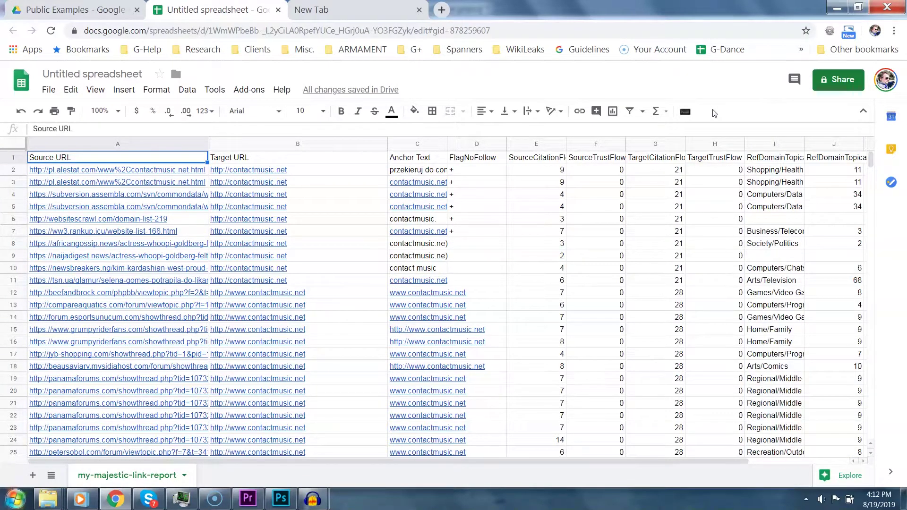
# Move the RefDomainTopicalTrustFlow_Value_0 column directly after SourceTrustFlow, ahead of TargetCitationFlow
pyautogui.click(827, 144)
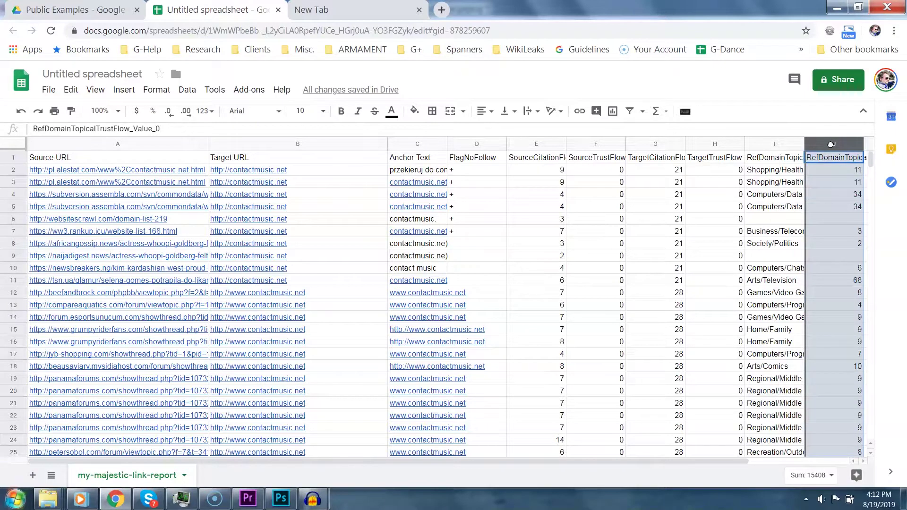
pyautogui.moveTo(831, 144); pyautogui.dragTo(659, 142)
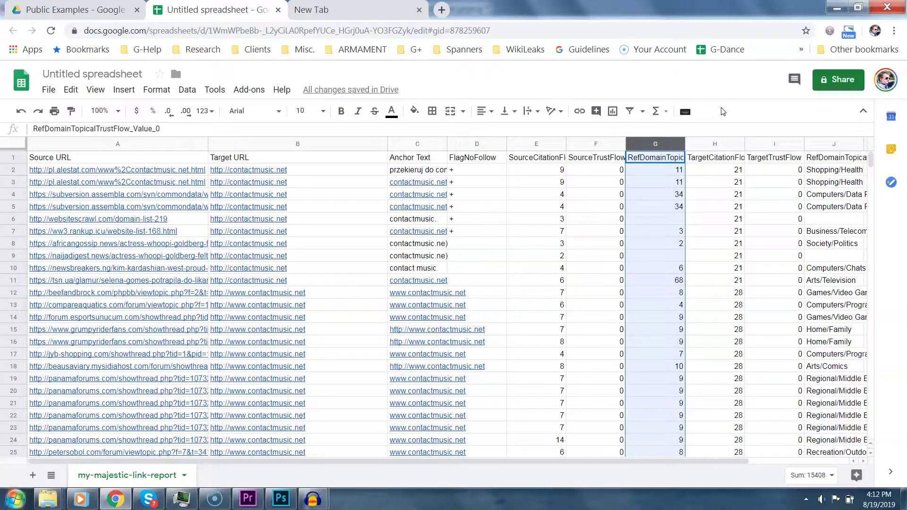
pyautogui.moveTo(594, 145); pyautogui.dragTo(647, 143)
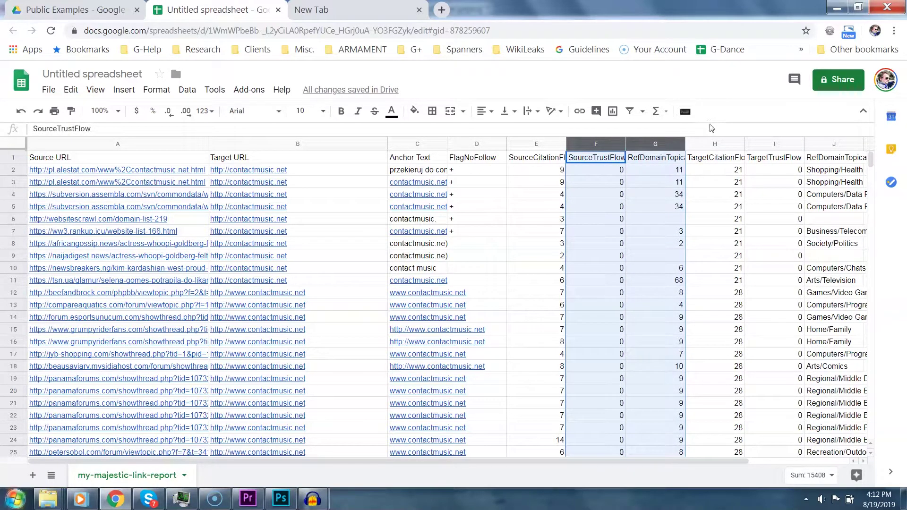
# Sort the sheet Z → A by the RefDomainTopicalTrustFlow_Value_0 column
pyautogui.click(701, 144)
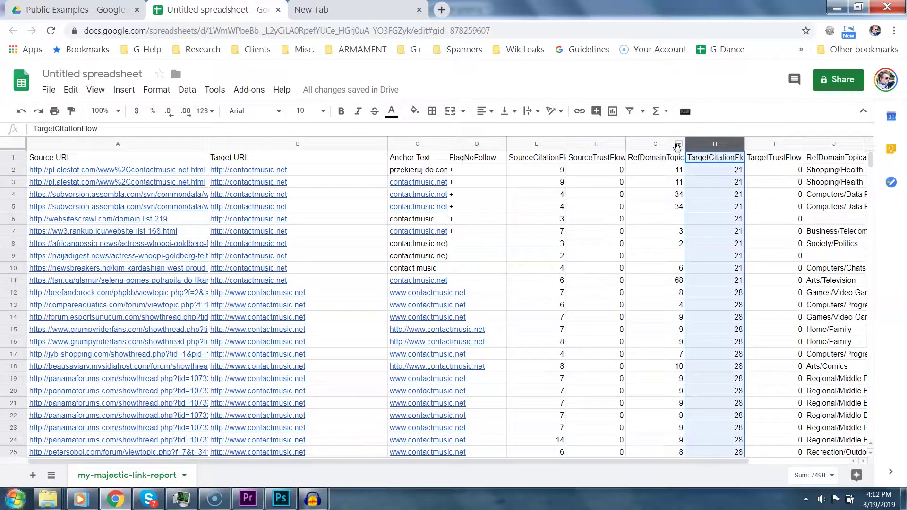
pyautogui.rightClick(679, 145)
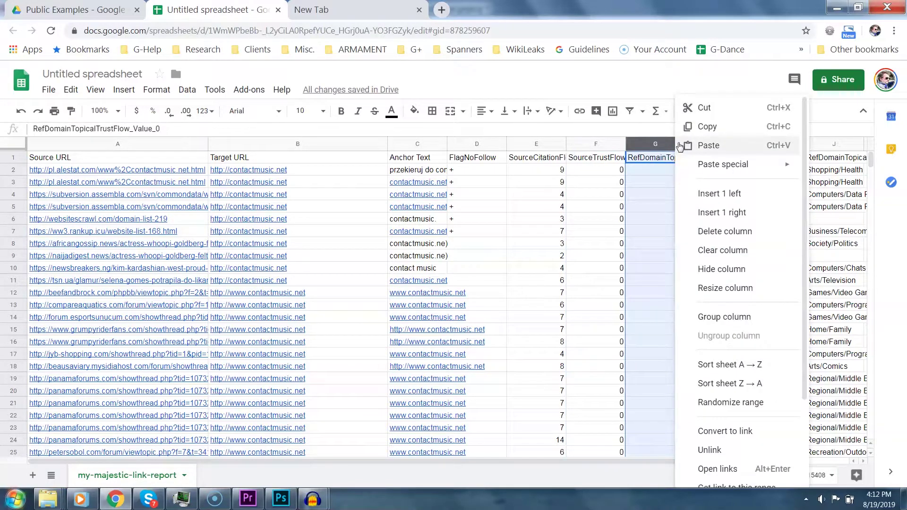
pyautogui.click(729, 383)
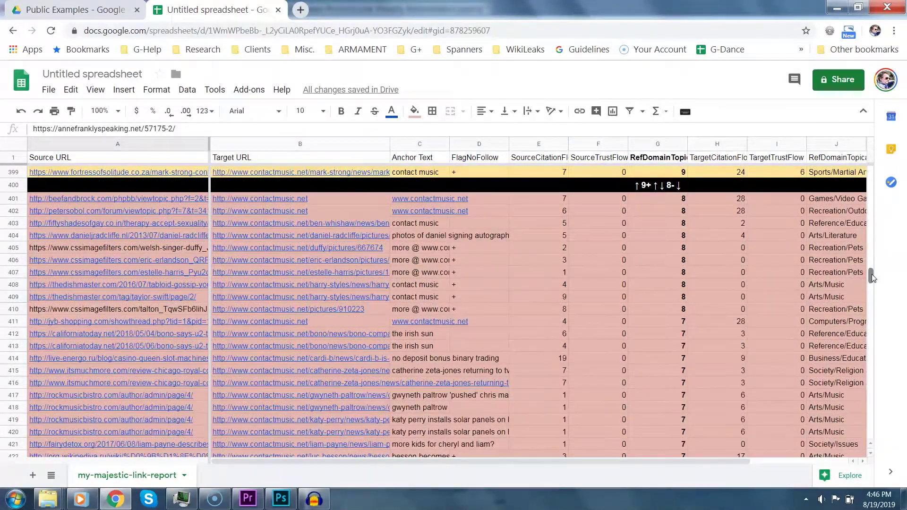
# Review the colour-coded link tiers around the 9+/8- and 20+/19- divider rows
pyautogui.moveTo(872, 277)
pyautogui.mouseDown()
pyautogui.moveTo(872, 361)
pyautogui.moveTo(873, 277)
pyautogui.mouseUp()
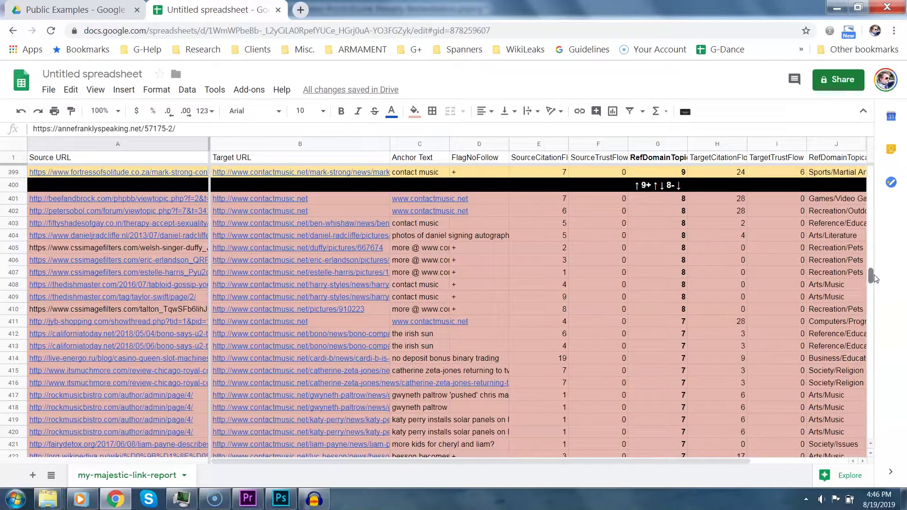
pyautogui.moveTo(874, 277); pyautogui.dragTo(873, 237)
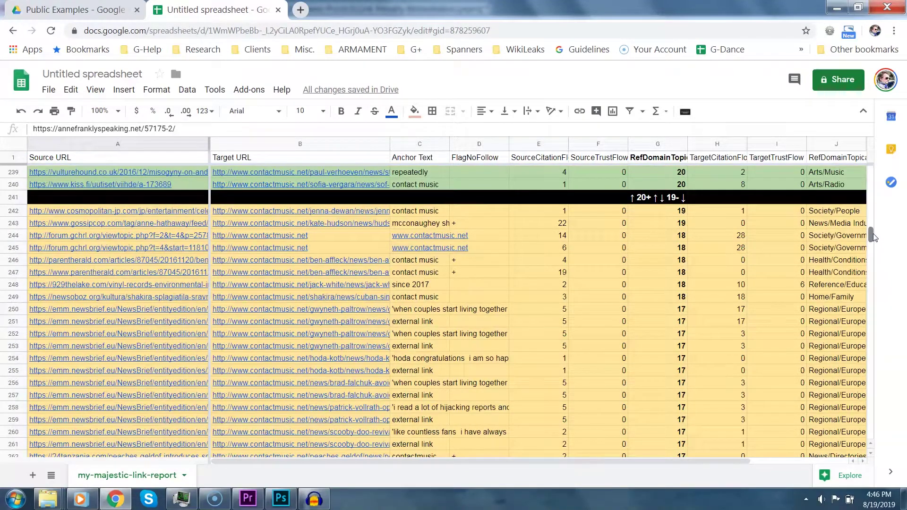
pyautogui.moveTo(873, 237); pyautogui.dragTo(871, 170)
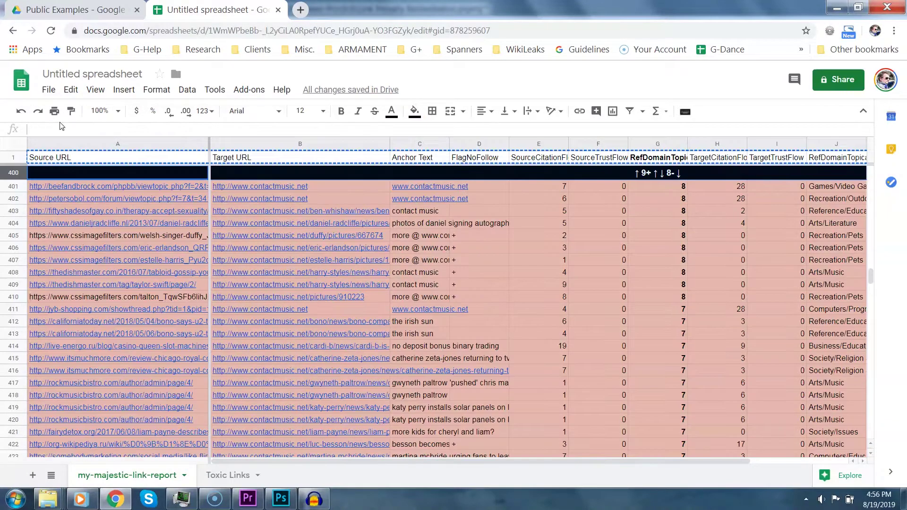
# Move rows 401 to 1022, all links below the 9+/8- divider, into the Toxic Links sheet starting at row 2
pyautogui.click(14, 188)
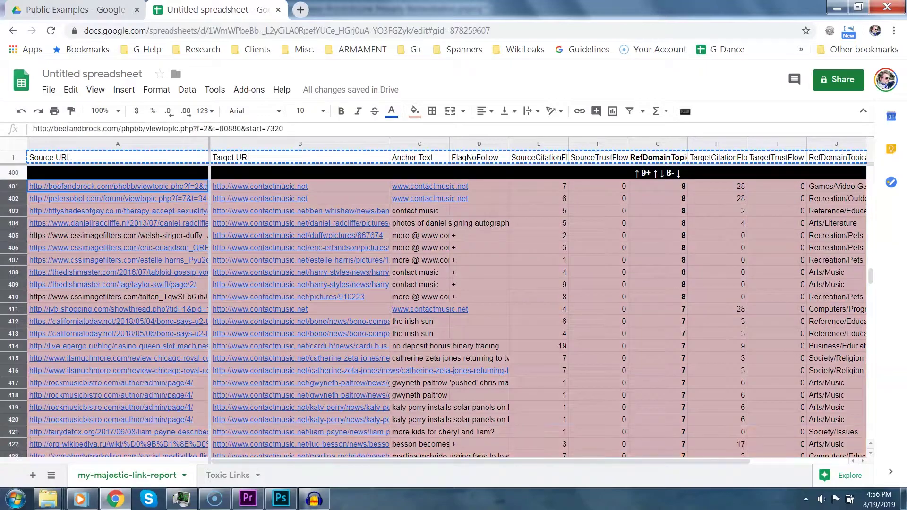
pyautogui.scroll(-10, 13, 188)
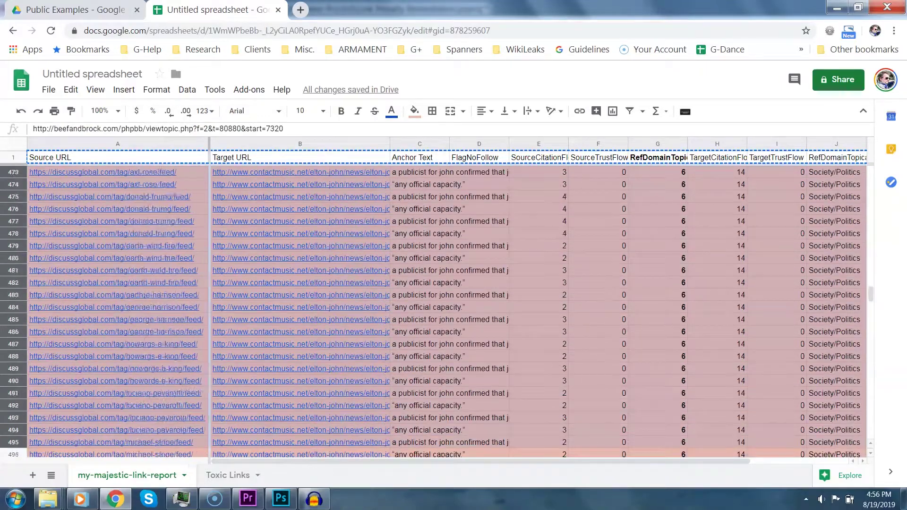
pyautogui.scroll(-20, 444, 307)
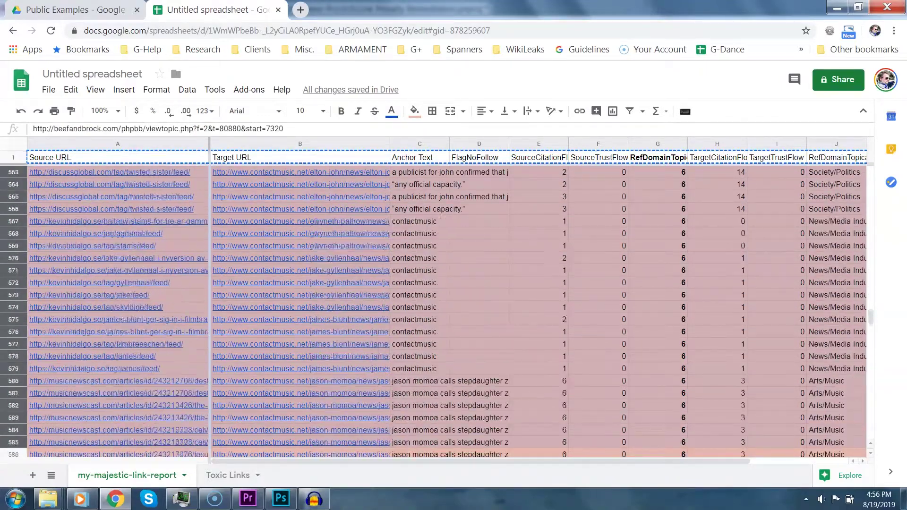
pyautogui.scroll(-20, 453, 184)
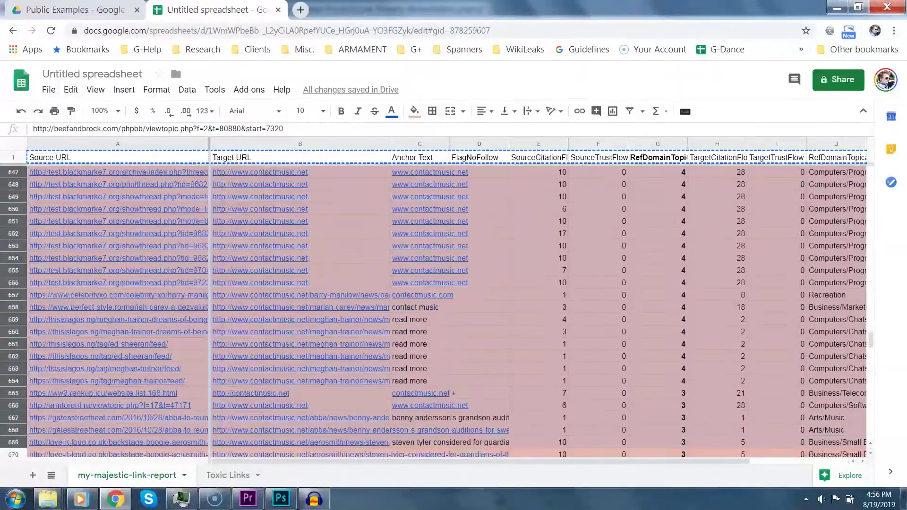
pyautogui.scroll(-20, 444, 307)
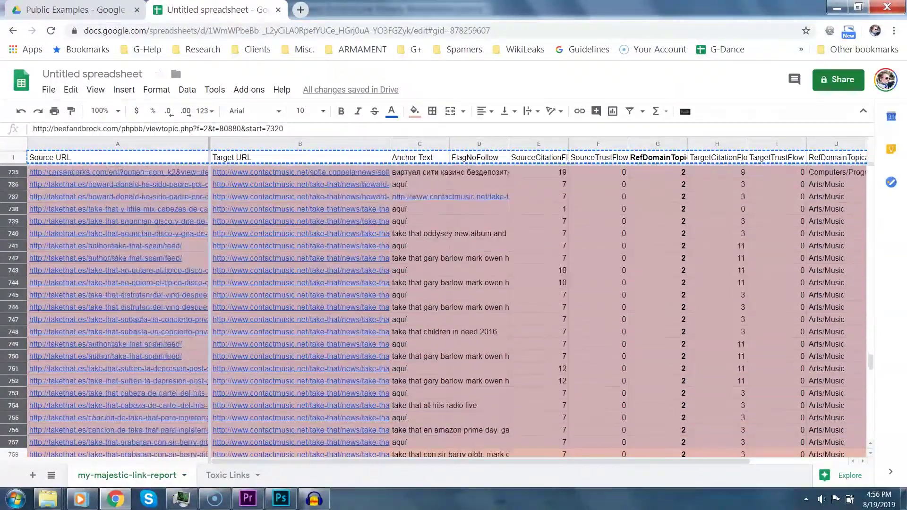
pyautogui.scroll(-20, 444, 307)
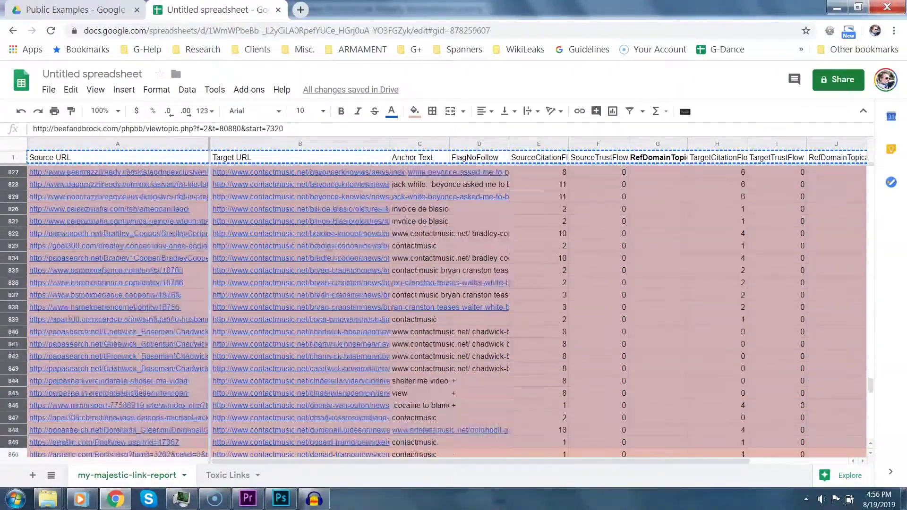
pyautogui.scroll(-20, 444, 307)
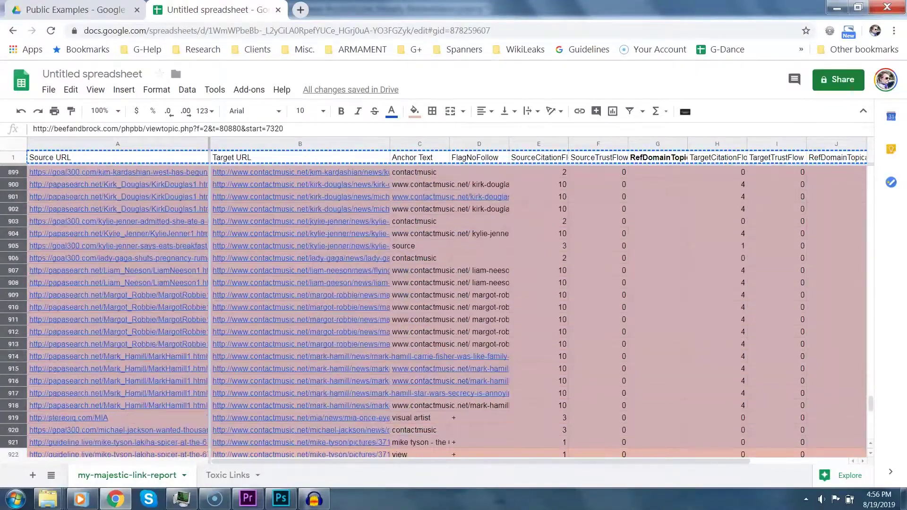
pyautogui.scroll(-15, 444, 307)
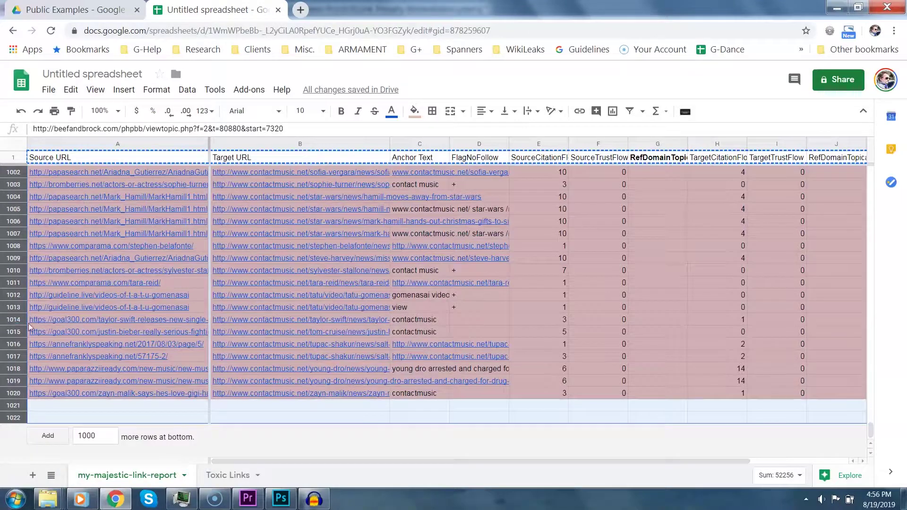
pyautogui.rightClick(20, 321)
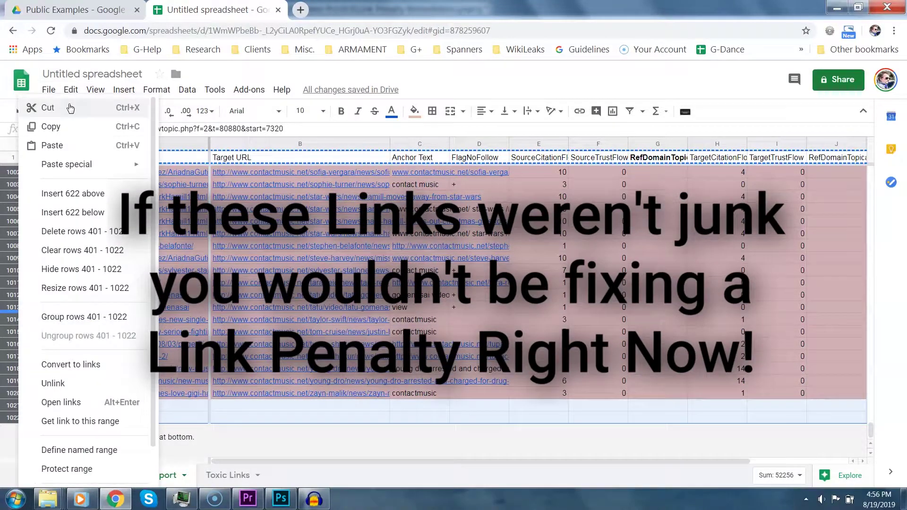
pyautogui.click(70, 108)
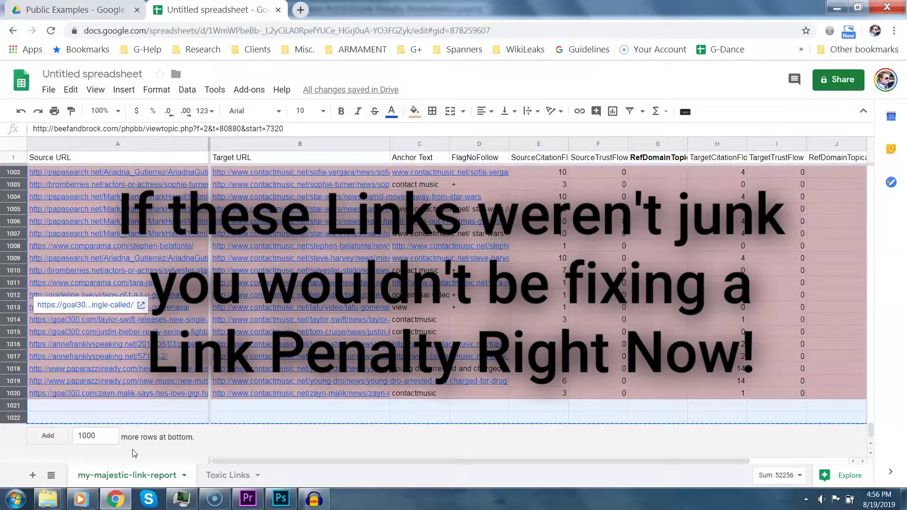
pyautogui.click(241, 474)
pyautogui.rightClick(69, 176)
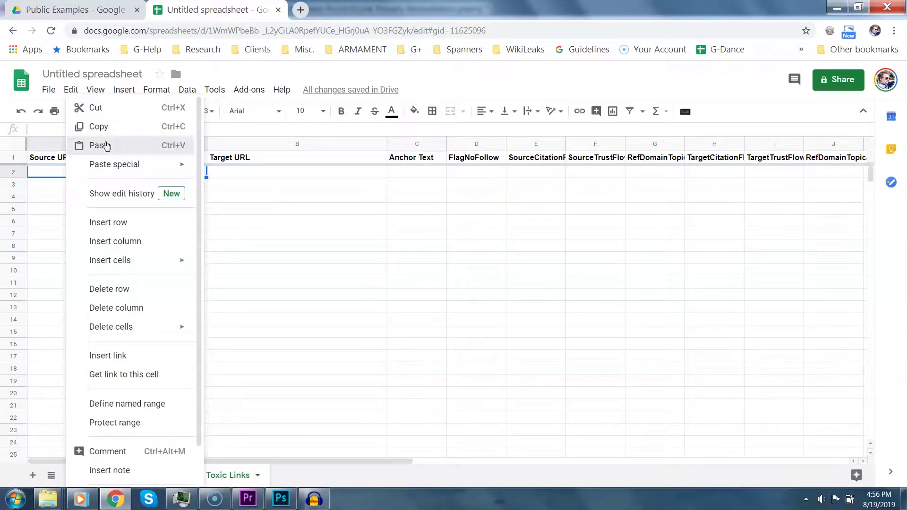
pyautogui.click(107, 146)
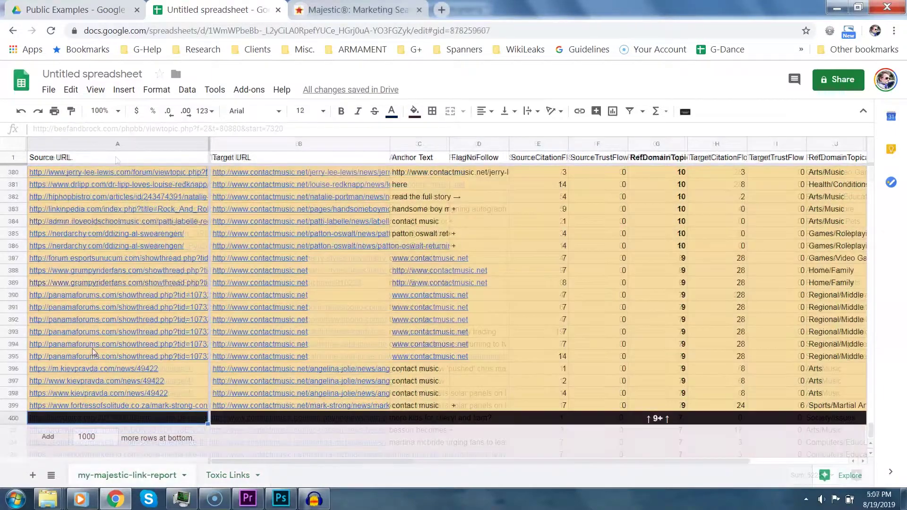
pyautogui.doubleClick(96, 355)
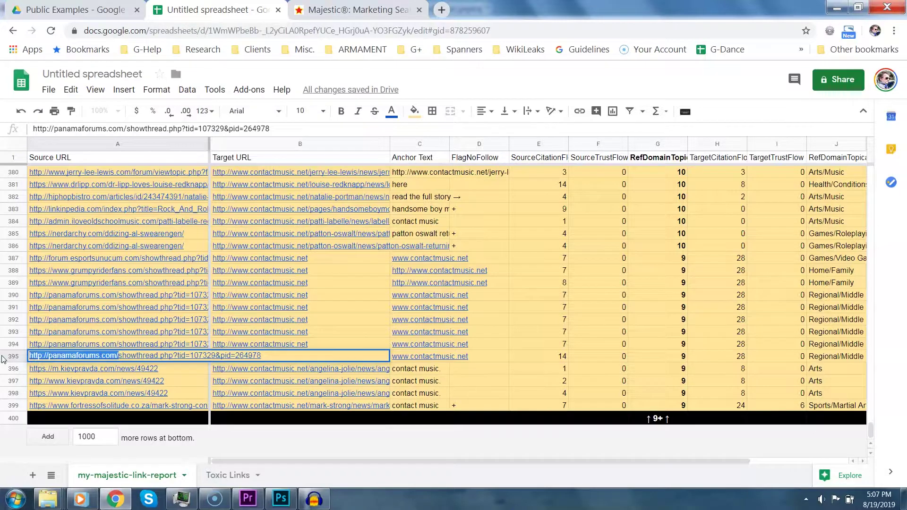
pyautogui.click(347, 10)
pyautogui.click(324, 155)
pyautogui.write('http://panamaforums.com/')
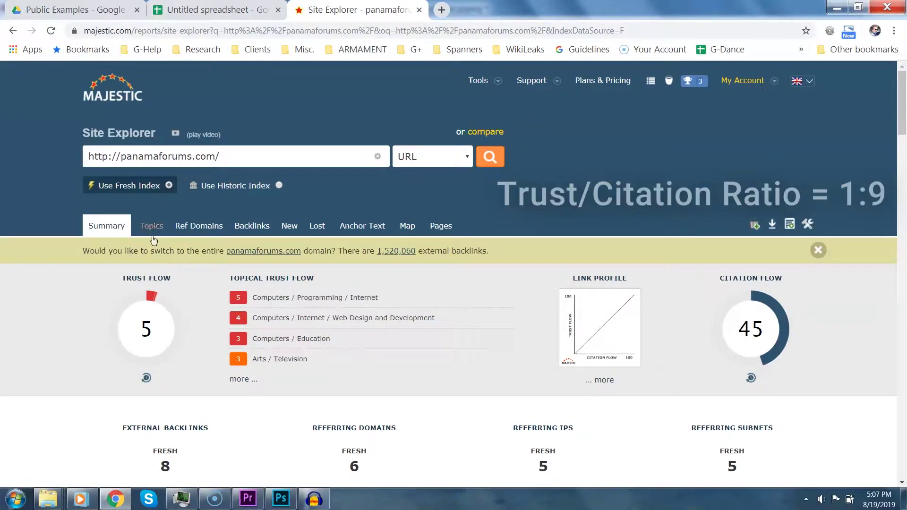
# Return to the spreadsheet and move the panamaforums.com rows 390 to 395 into the first empty row of the Toxic Links sheet
pyautogui.click(215, 9)
pyautogui.moveTo(12, 295); pyautogui.dragTo(17, 359)
pyautogui.rightClick(17, 359)
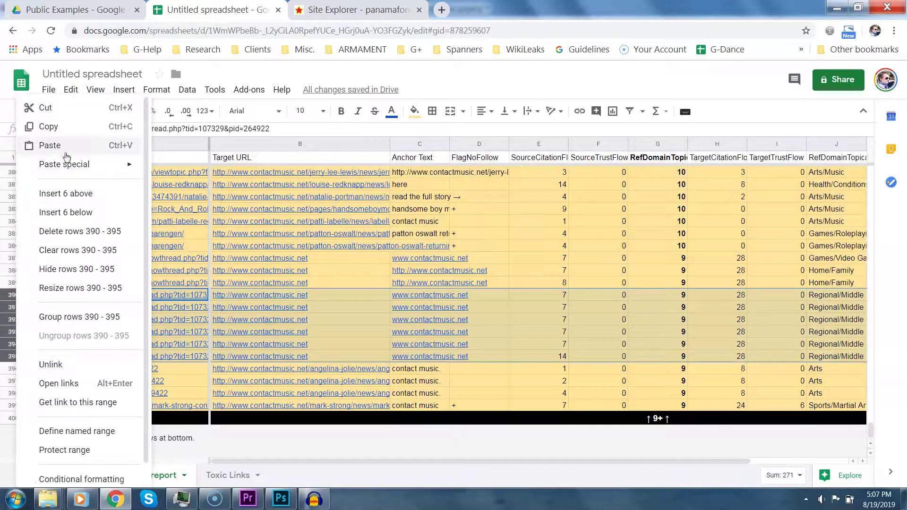
pyautogui.click(65, 112)
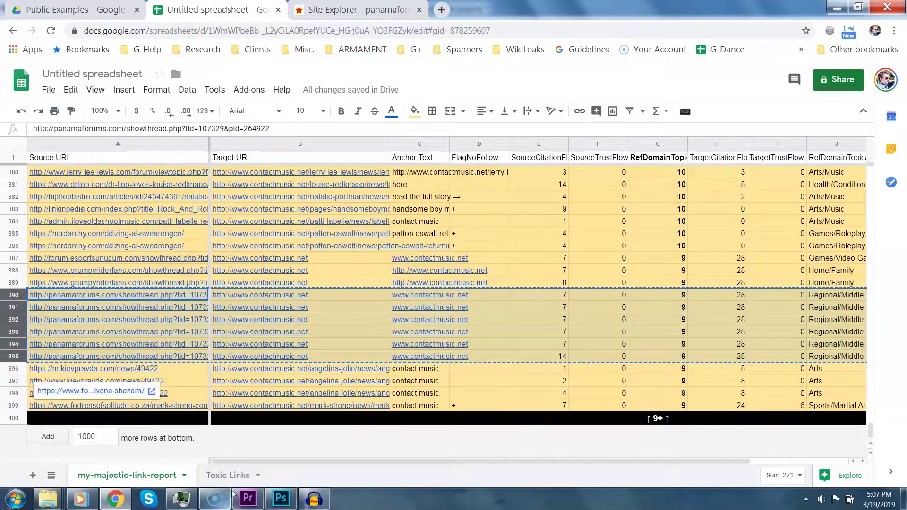
pyautogui.click(243, 475)
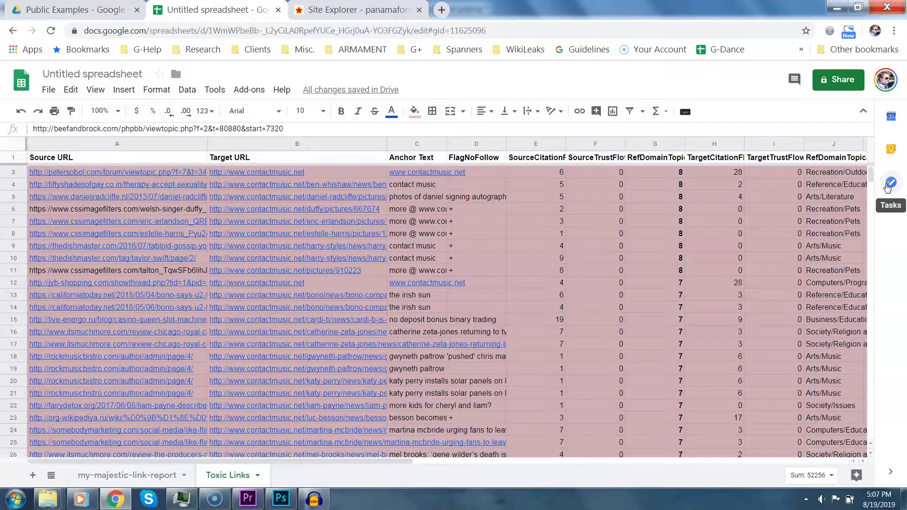
pyautogui.moveTo(871, 176); pyautogui.dragTo(871, 333)
pyautogui.click(15, 255)
pyautogui.rightClick(15, 255)
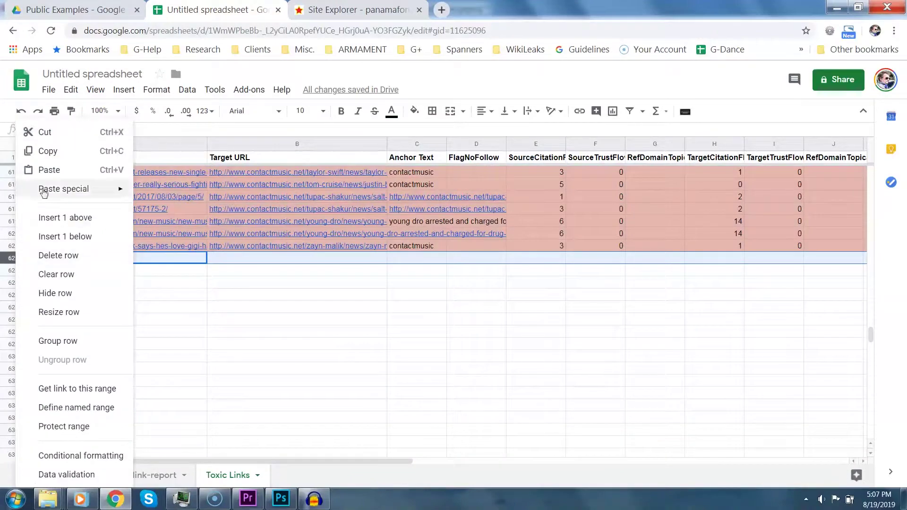
pyautogui.click(57, 170)
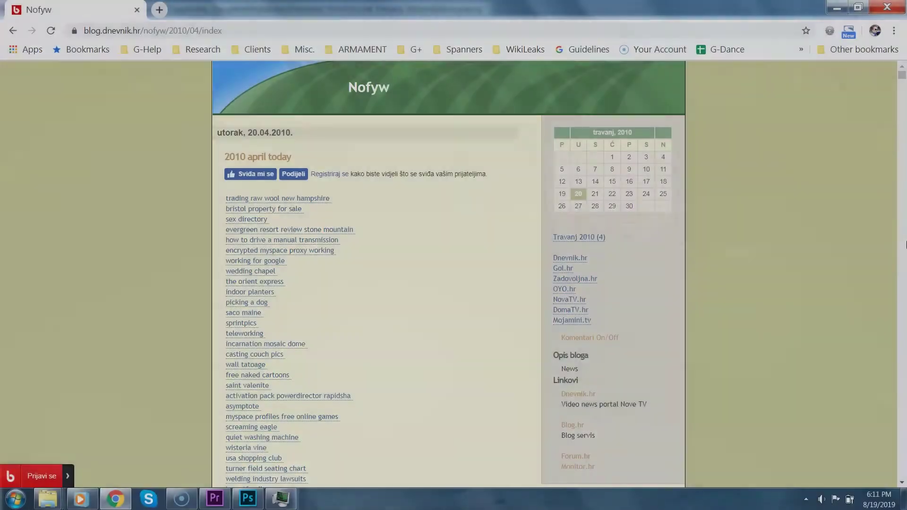
# Examine the list of unrelated keyword links on the Nofyw blog page for signs of link spam
pyautogui.scroll(-2, 905, 244)
pyautogui.scroll(-1, 905, 244)
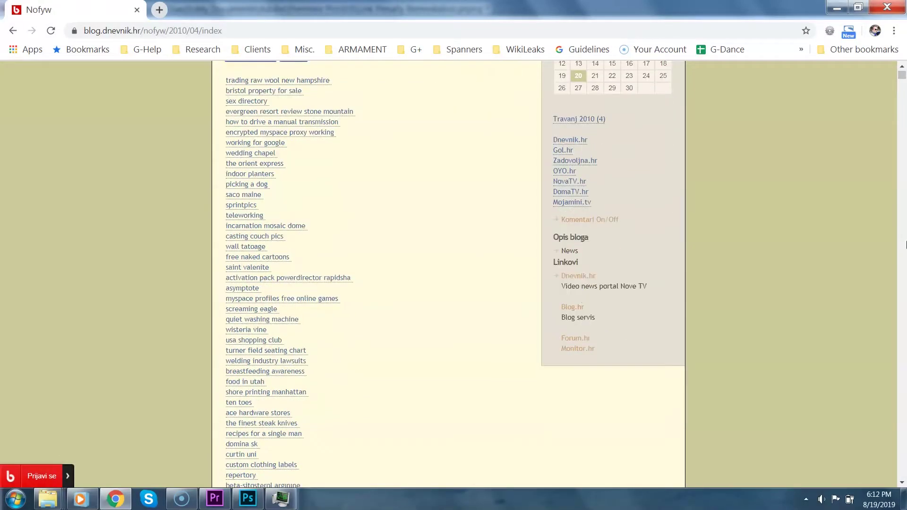
pyautogui.scroll(-1, 905, 244)
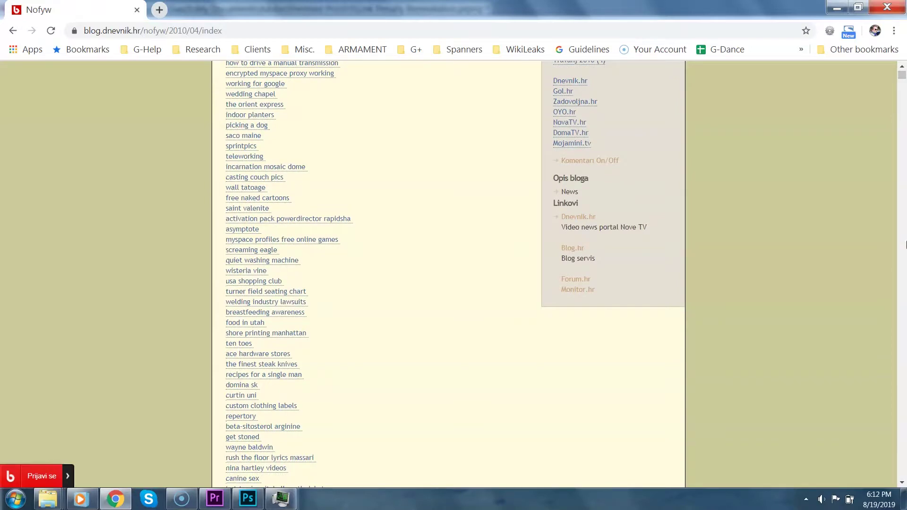
pyautogui.scroll(-1, 905, 244)
pyautogui.scroll(-1, 905, 244)
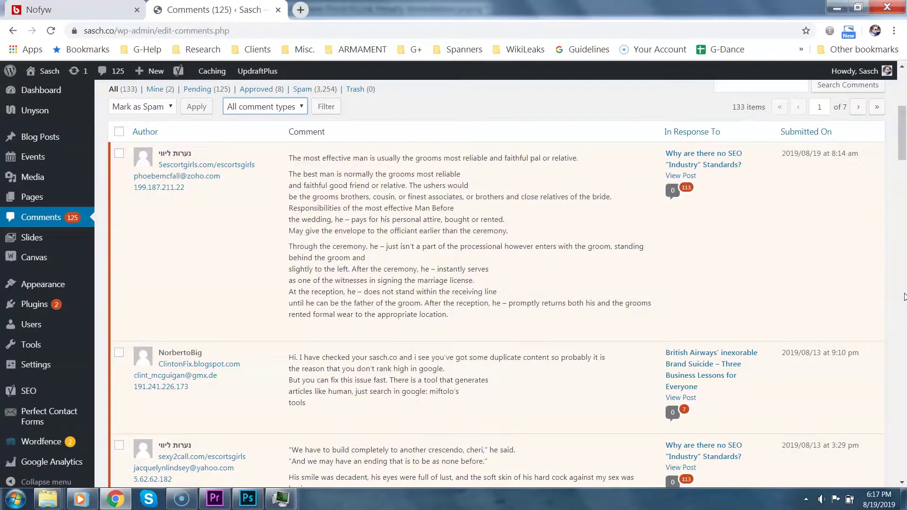
# Examine the pending comments in the WordPress admin for spam text and the author links they carry
pyautogui.scroll(-1, 904, 296)
pyautogui.scroll(-1, 904, 296)
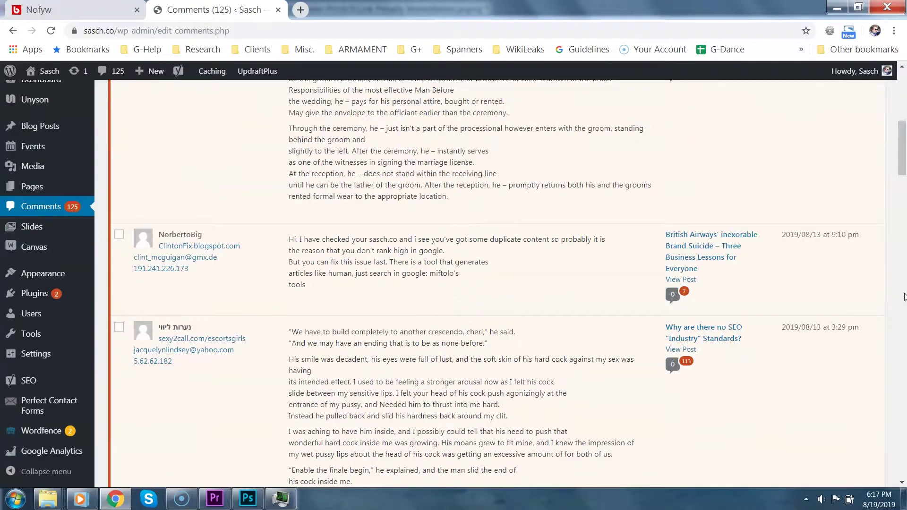
pyautogui.scroll(-1, 904, 296)
pyautogui.scroll(-1, 905, 297)
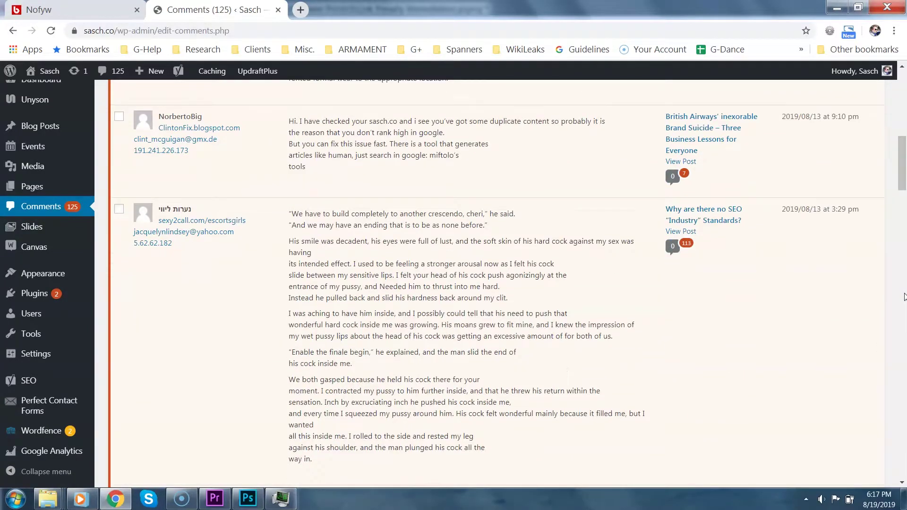
pyautogui.scroll(-1, 904, 296)
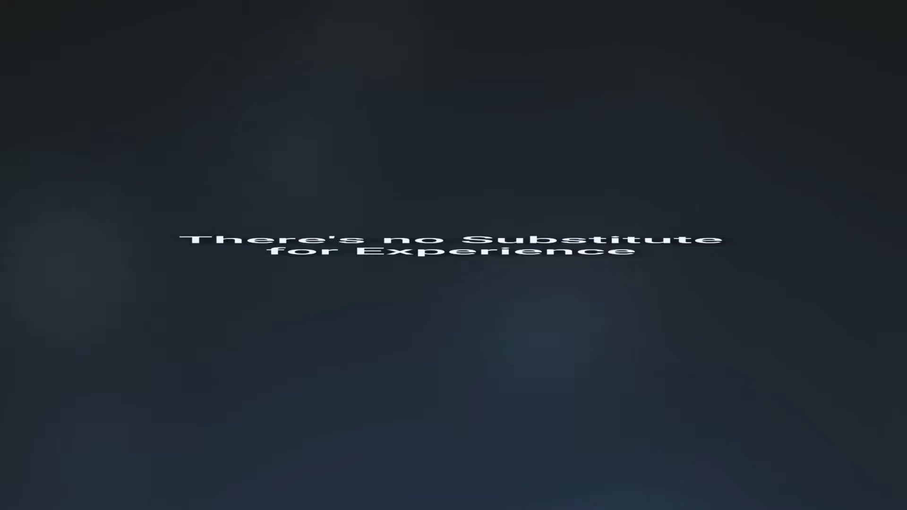